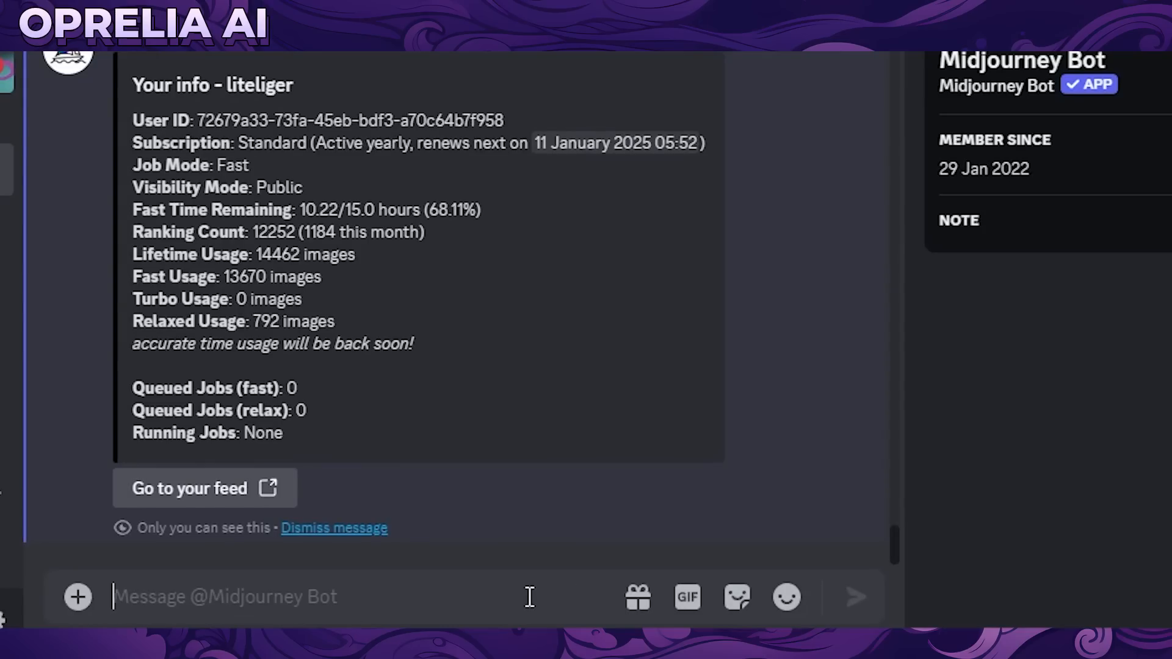
- Send the Midjourney Bot a /describe command with the human eye photograph PNG attached as the image
{"action": "type", "text": "/"}
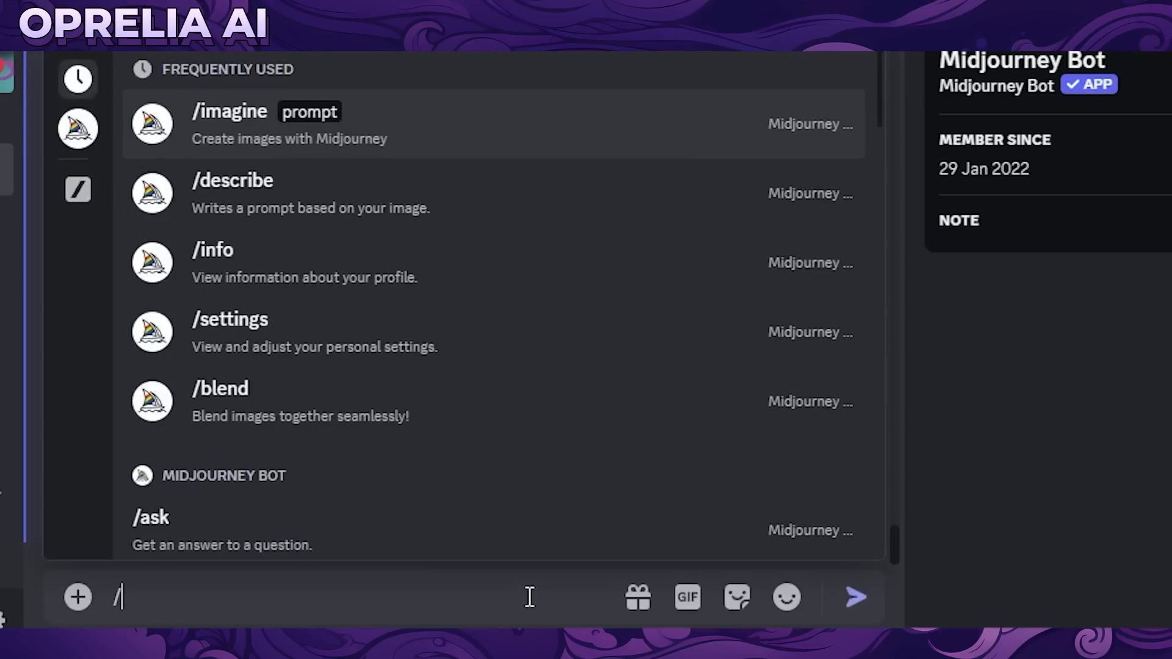
{"action": "type", "text": "des"}
{"action": "key", "text": "Tab"}
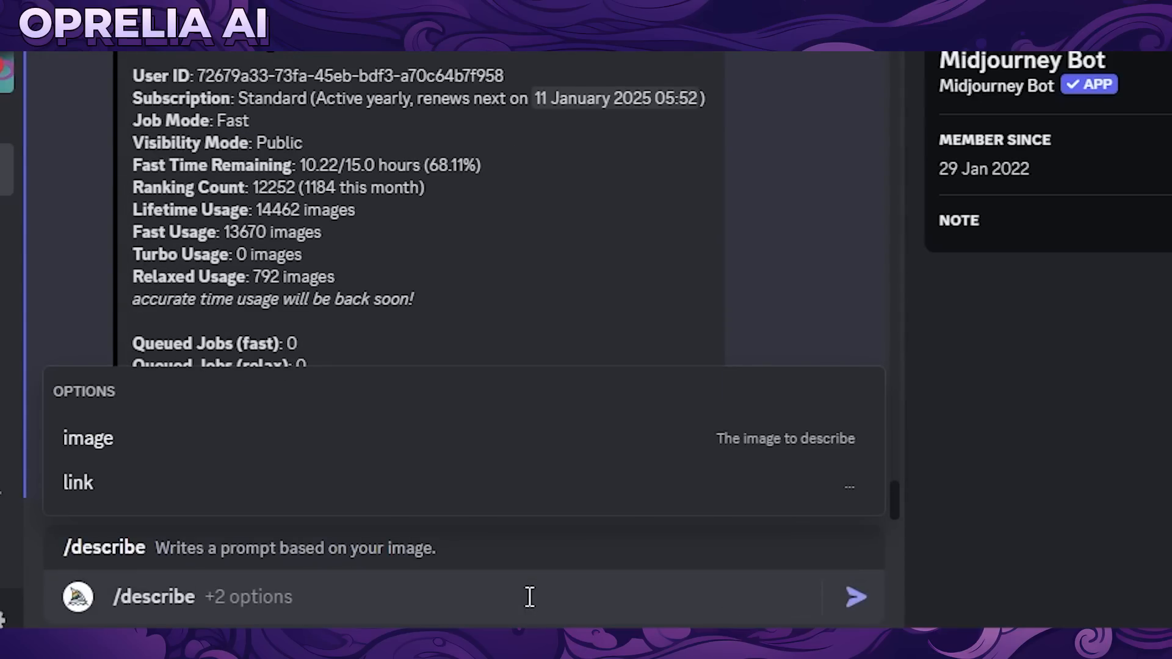
{"action": "left_click", "coordinate": [393, 453]}
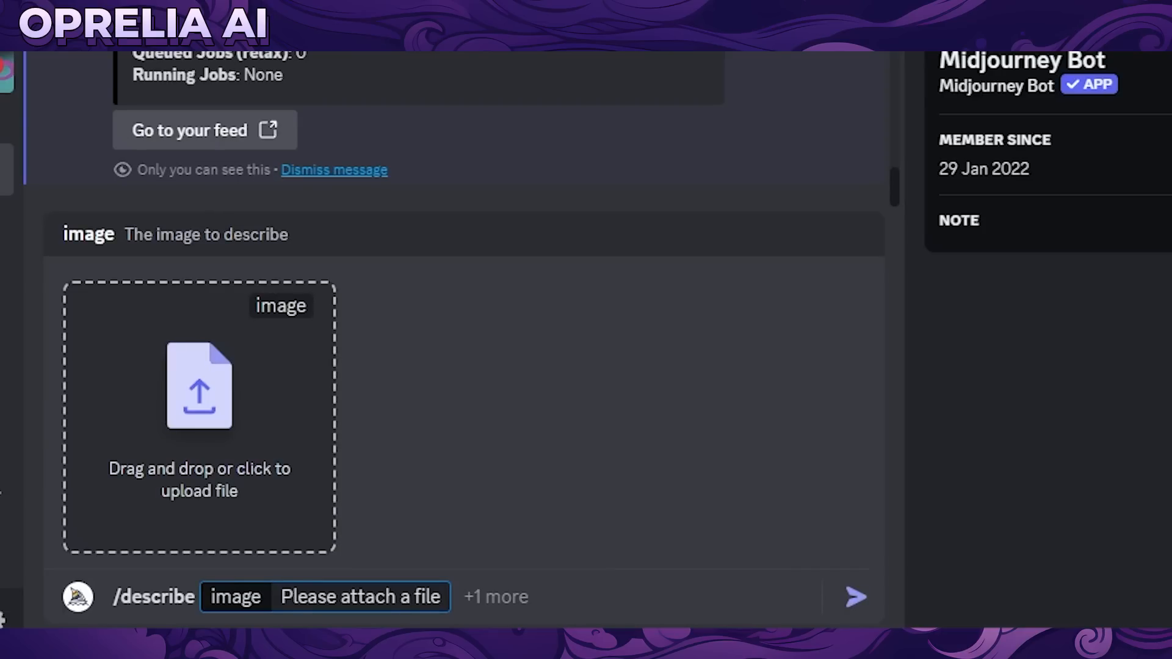
{"action": "left_click_drag", "start_coordinate": [12, 464], "coordinate": [165, 467]}
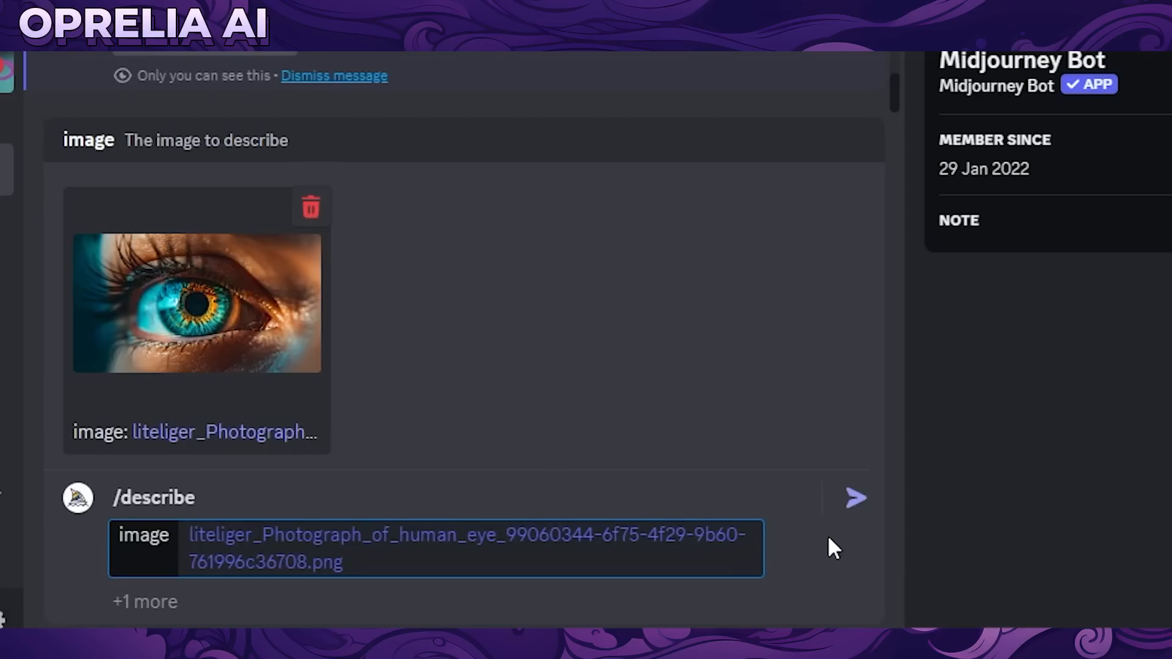
{"action": "left_click", "coordinate": [856, 501]}
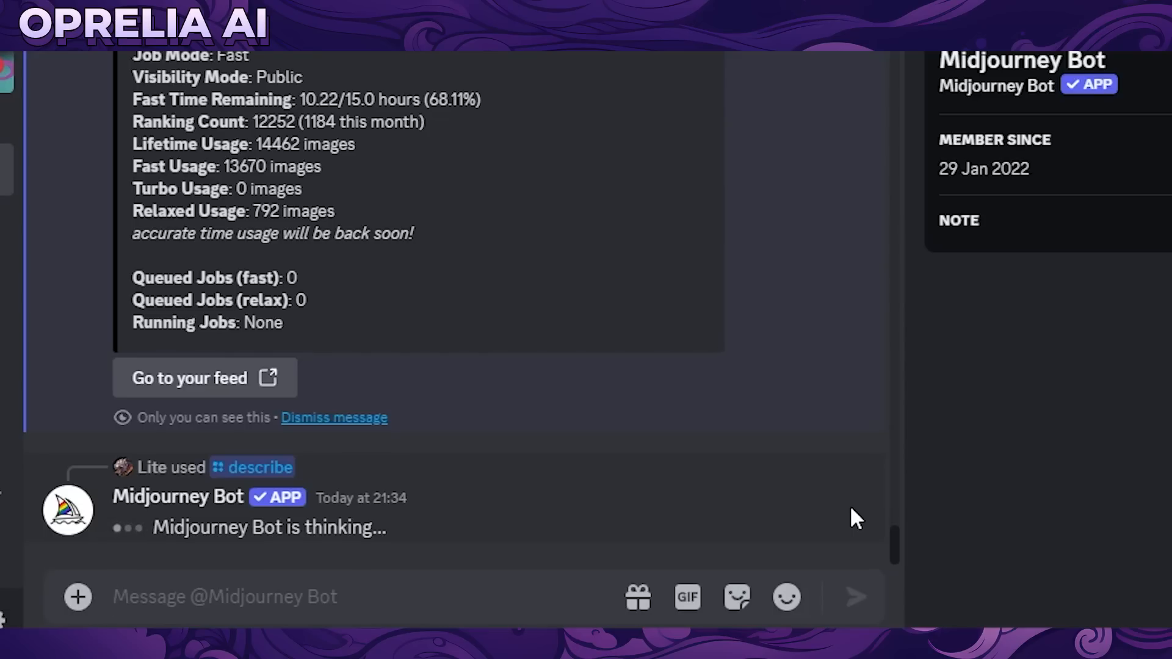
- In Midjourney, submit "Close-up of an eye with vibrant colors, showcasing the mesmerizing details and depth. Focus on the face with copy space concept. --ar 128:71"
{"action": "scroll", "coordinate": [427, 129], "scroll_direction": "up", "scroll_amount": 4}
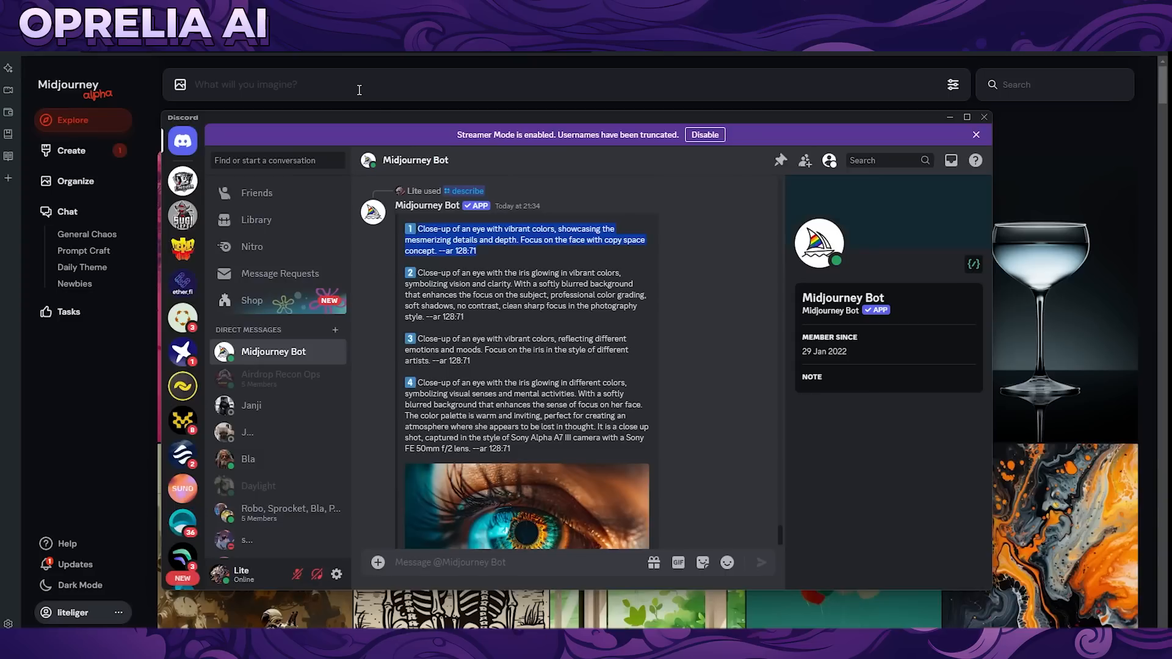
{"action": "left_click", "coordinate": [358, 86]}
{"action": "type", "text": "Close-up of an eye with vibrant colors, showcasing the mesmerizing details and depth. Focus on the face with copy space concept. --ar 128:71"}
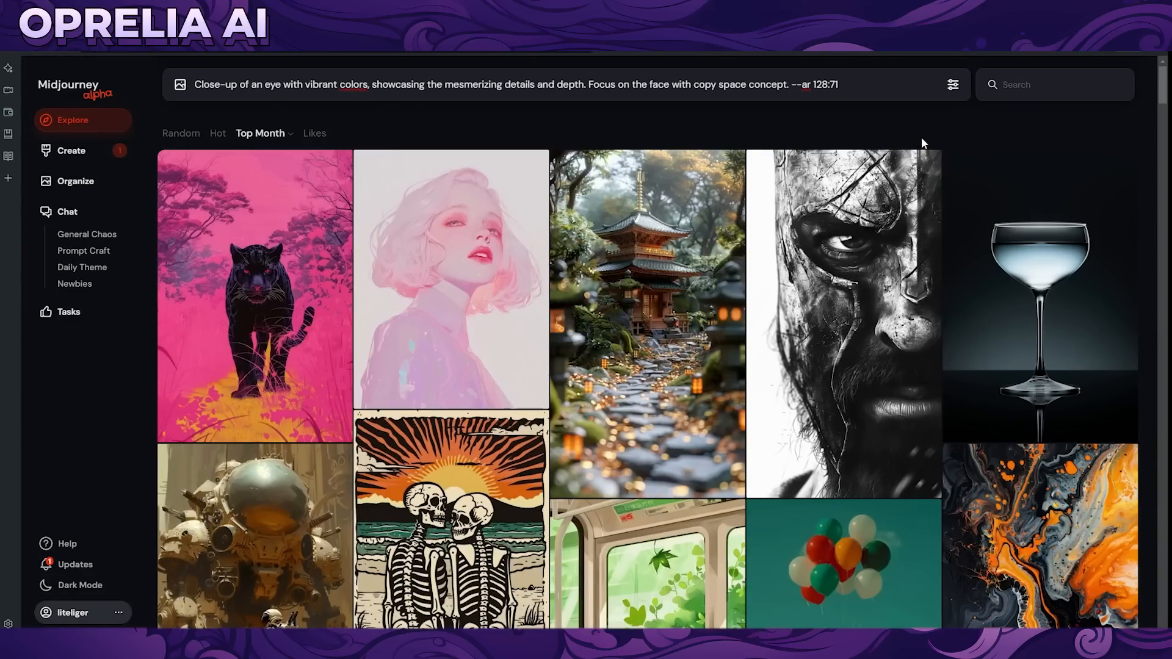
{"action": "key", "text": "Return"}
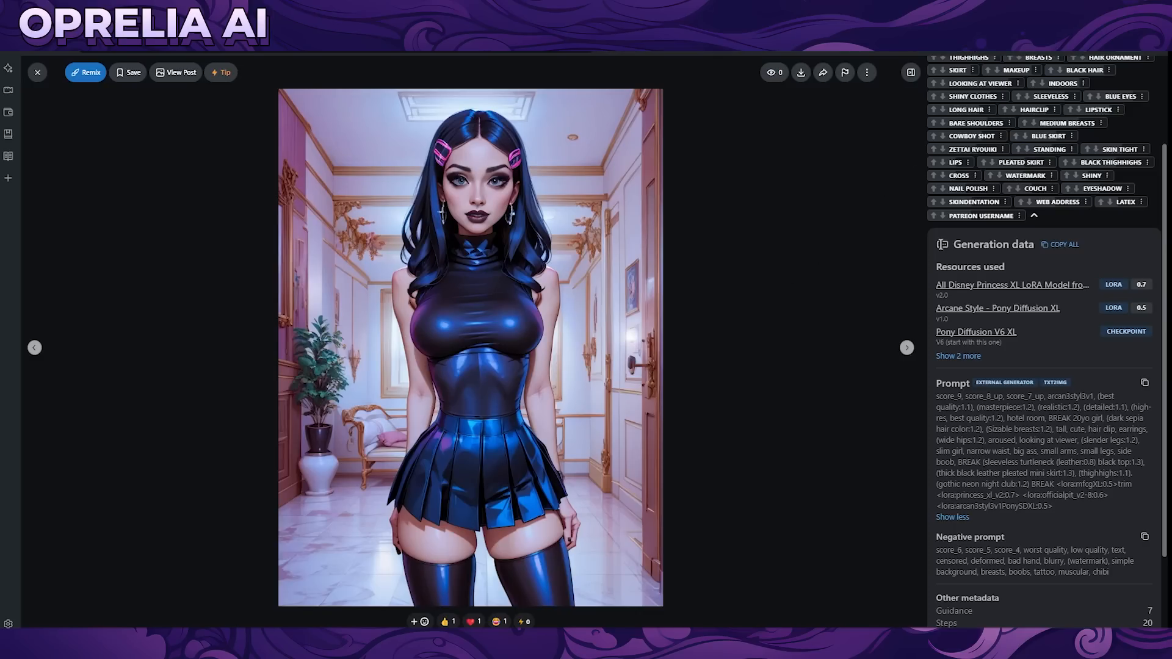
- Replace the pasted eye text in the prompt with the picture of the dark-haired woman as an image reference
{"action": "left_click", "coordinate": [923, 13]}
{"action": "scroll", "coordinate": [515, 353], "scroll_direction": "down", "scroll_amount": 6}
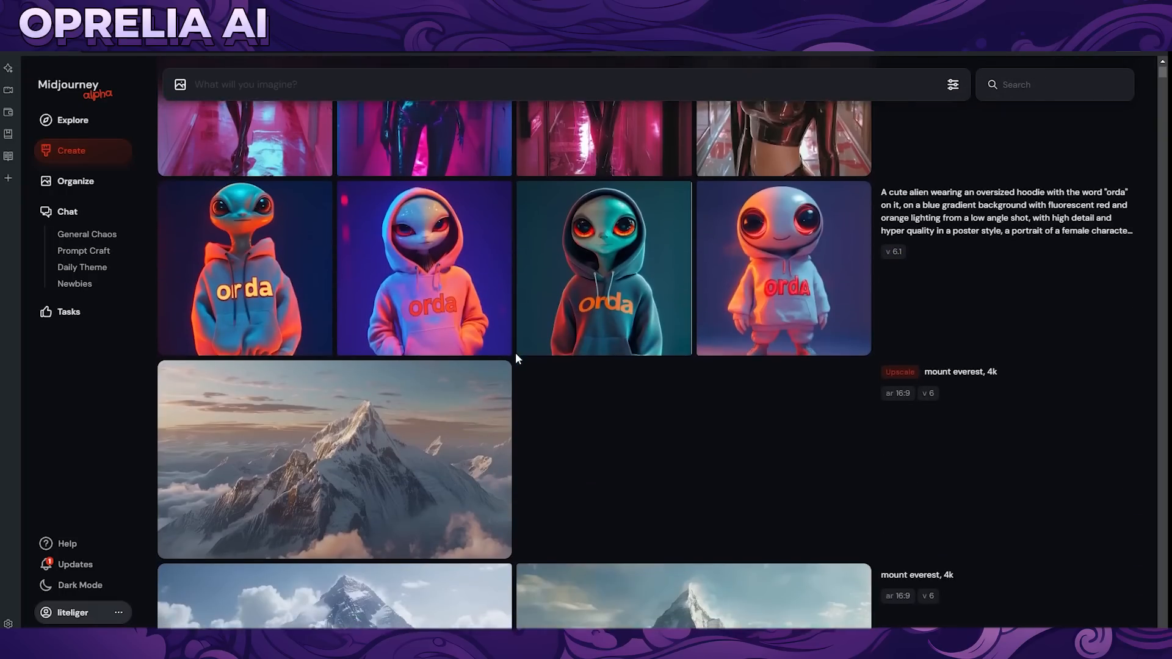
{"action": "scroll", "coordinate": [549, 379], "scroll_direction": "up", "scroll_amount": 3}
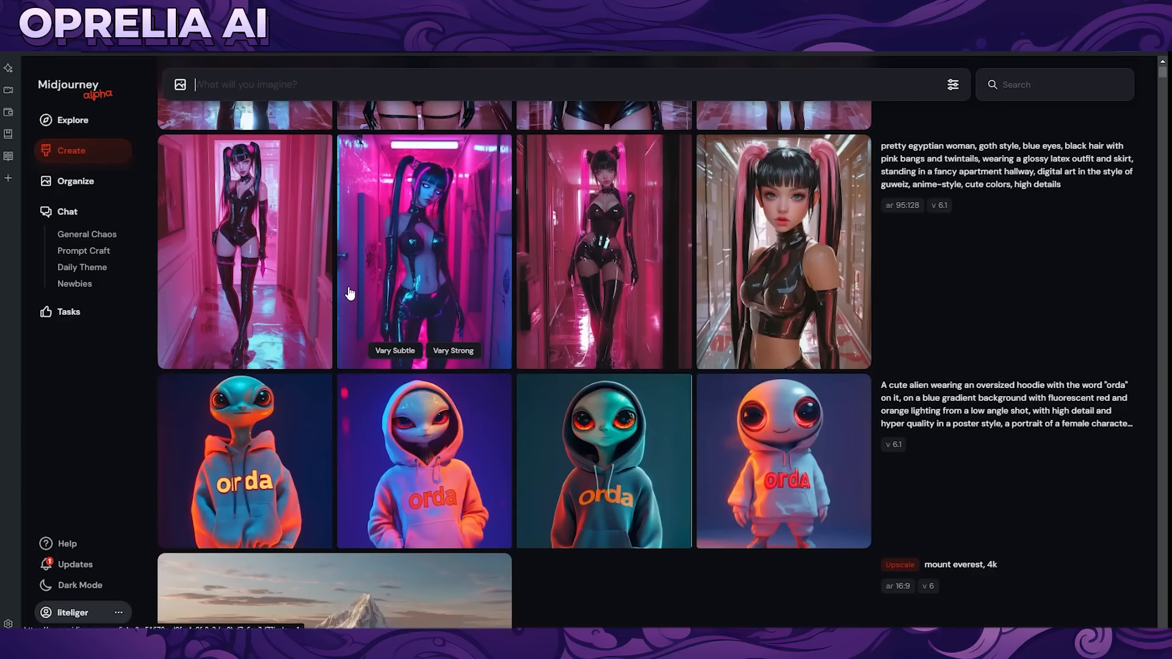
{"action": "scroll", "coordinate": [409, 319], "scroll_direction": "up", "scroll_amount": 4}
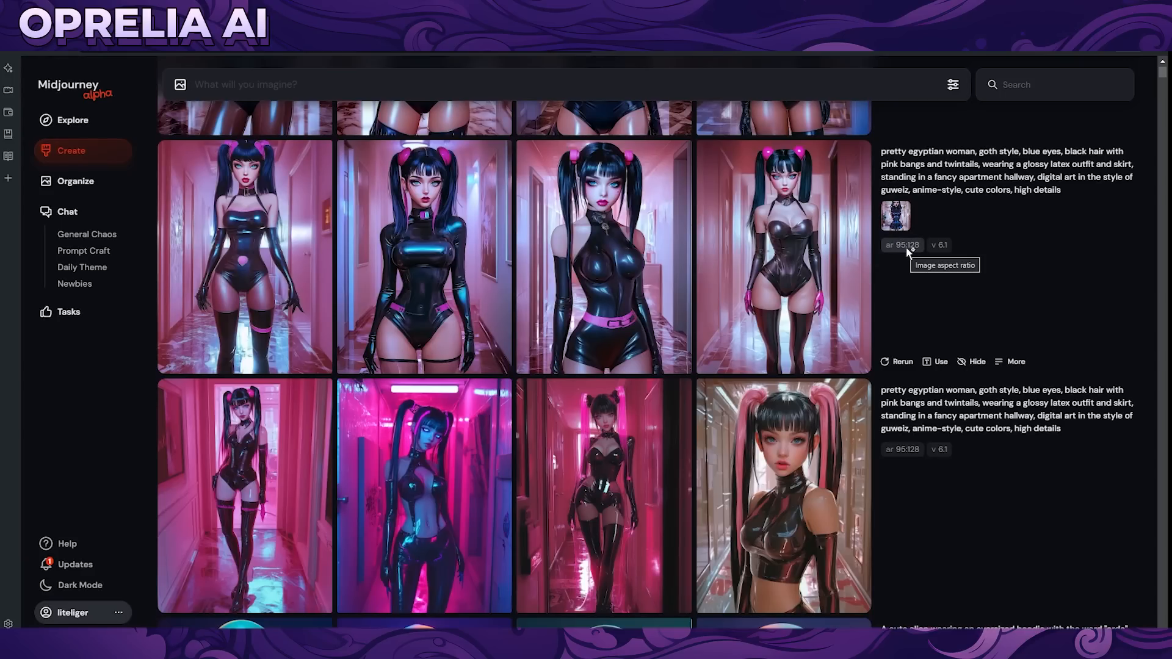
{"action": "type", "text": "Close-up of an eye with vibrant colors, showcasing the mesmerizing details and depth. Focus on the face with copy space concept. --ar 128:71"}
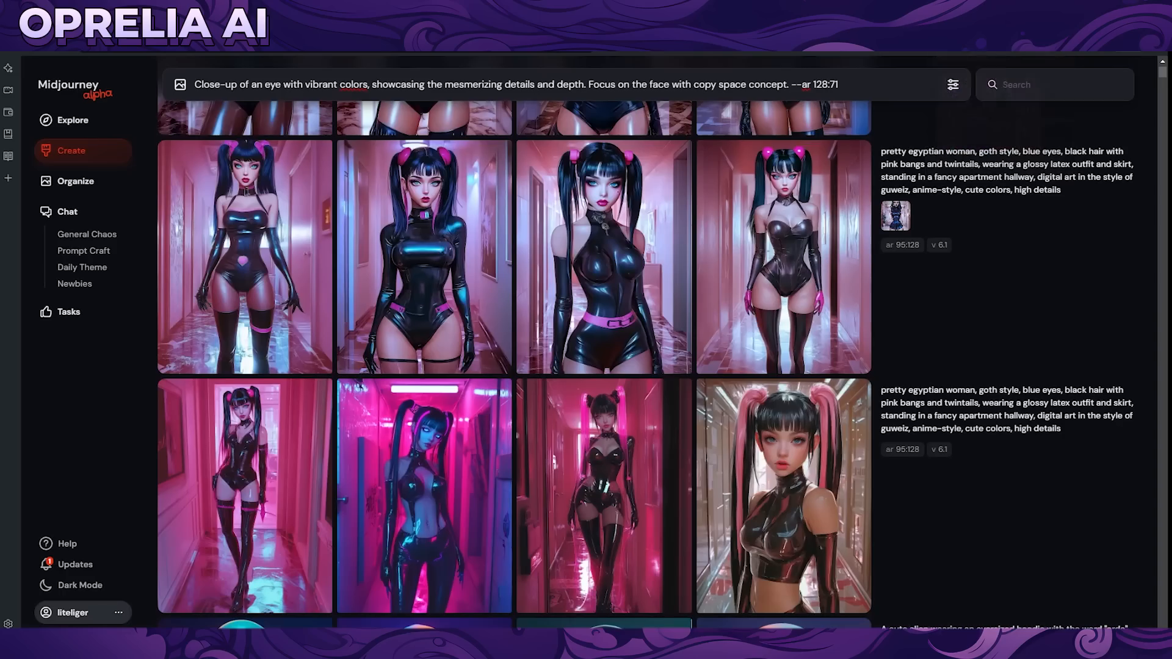
{"action": "key", "text": "ctrl+a"}
{"action": "key", "text": "ctrl+v"}
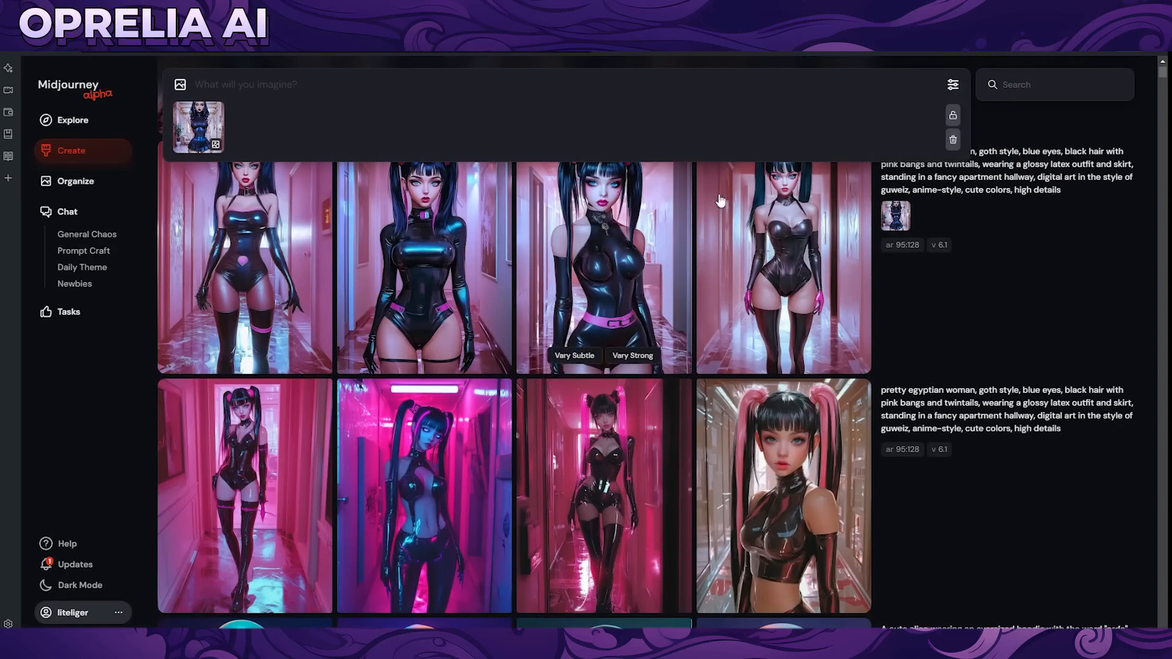
- Try the --sref parameter in the prompt, clear it, and switch the attached woman picture to a style reference
{"action": "scroll", "coordinate": [903, 277], "scroll_direction": "up", "scroll_amount": 1}
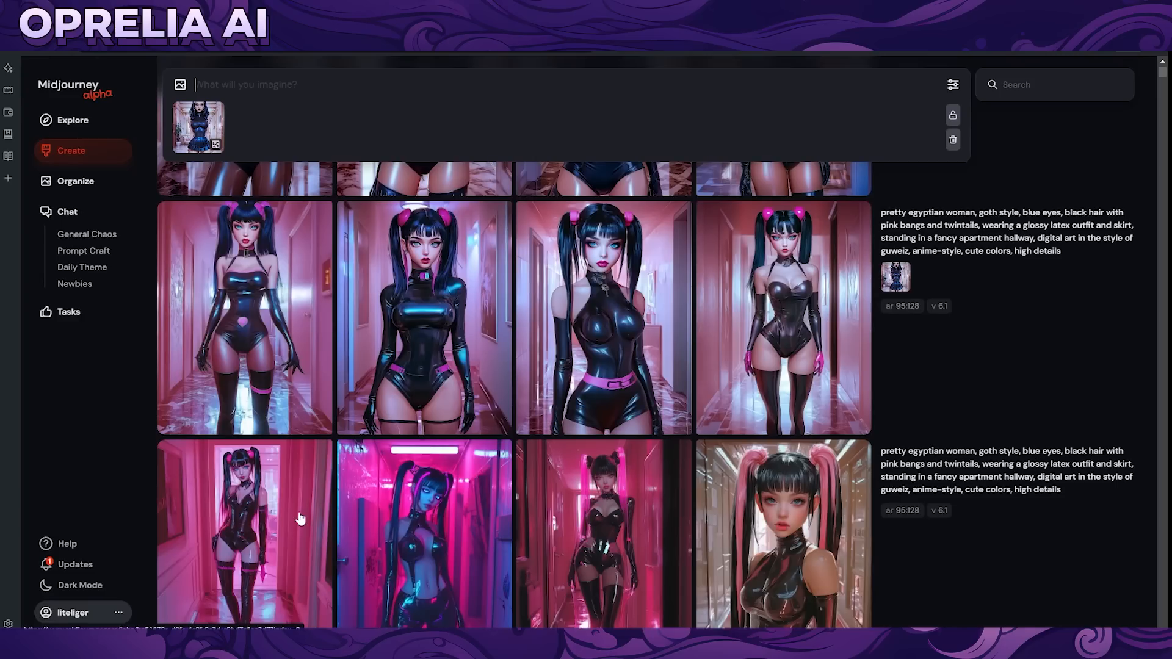
{"action": "scroll", "coordinate": [666, 518], "scroll_direction": "up", "scroll_amount": 4}
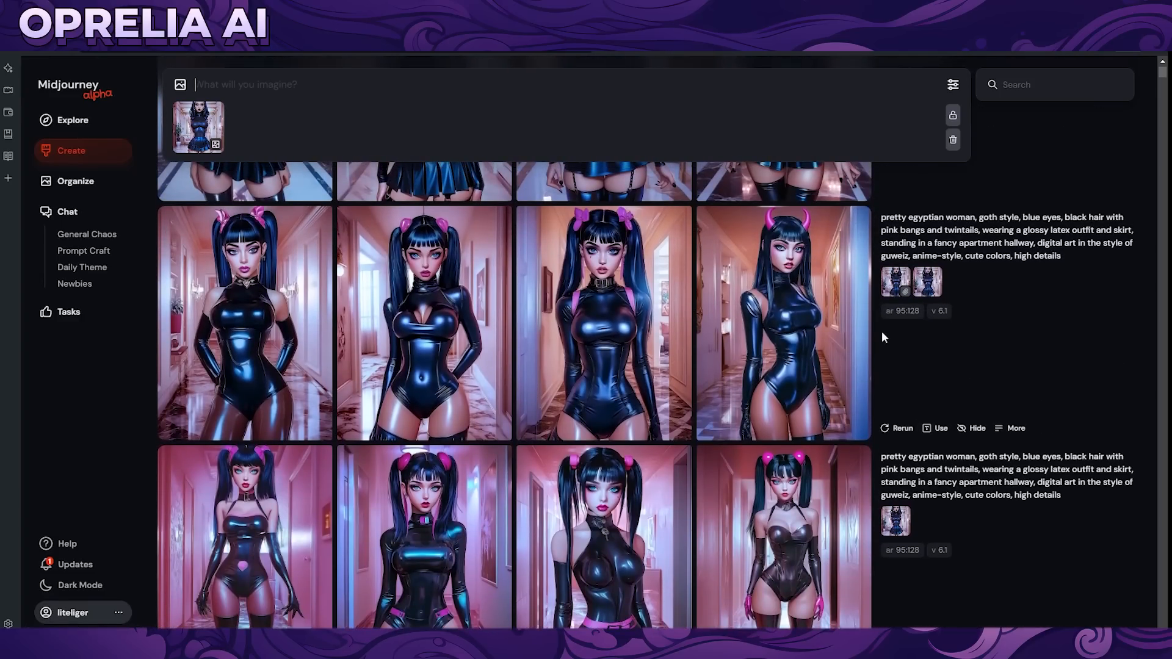
{"action": "type", "text": "--sref"}
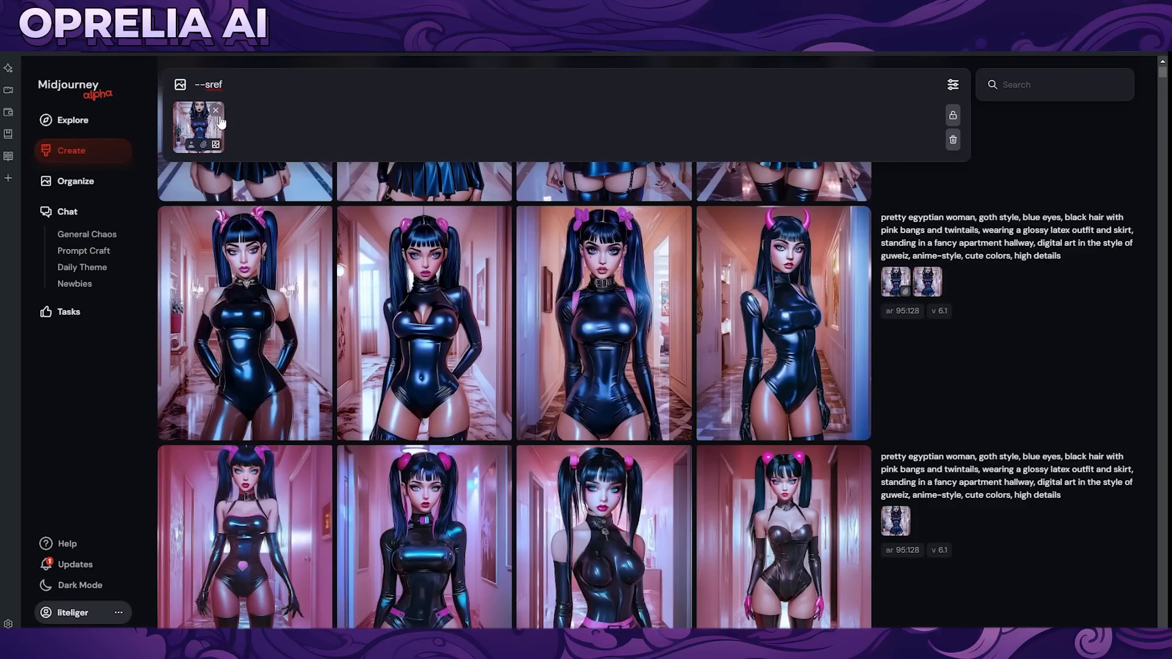
{"action": "key", "text": "BackSpace"}
{"action": "key", "text": "BackSpace"}
{"action": "key", "text": "BackSpace"}
{"action": "key", "text": "BackSpace"}
{"action": "key", "text": "BackSpace"}
{"action": "key", "text": "BackSpace"}
{"action": "key", "text": "BackSpace"}
{"action": "left_click", "coordinate": [203, 144]}
- Compare the earlier Egyptian woman image sets and remove the attached style reference from the prompt
{"action": "scroll", "coordinate": [547, 494], "scroll_direction": "down", "scroll_amount": 1}
{"action": "scroll", "coordinate": [427, 317], "scroll_direction": "up", "scroll_amount": 1}
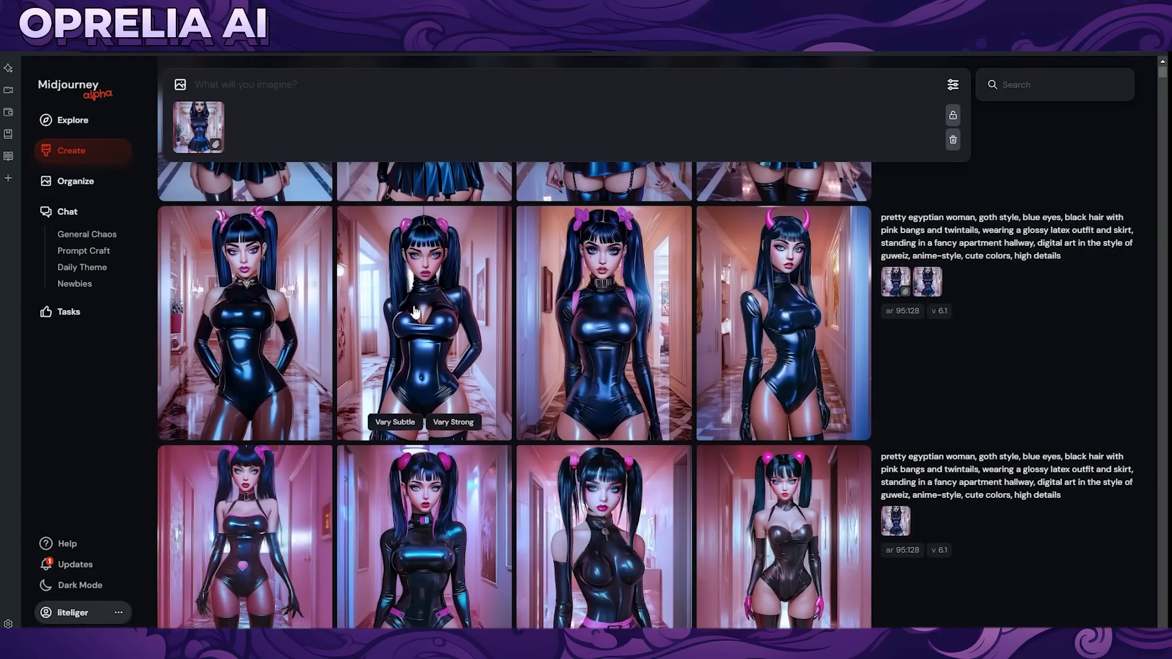
{"action": "scroll", "coordinate": [610, 352], "scroll_direction": "down", "scroll_amount": 4}
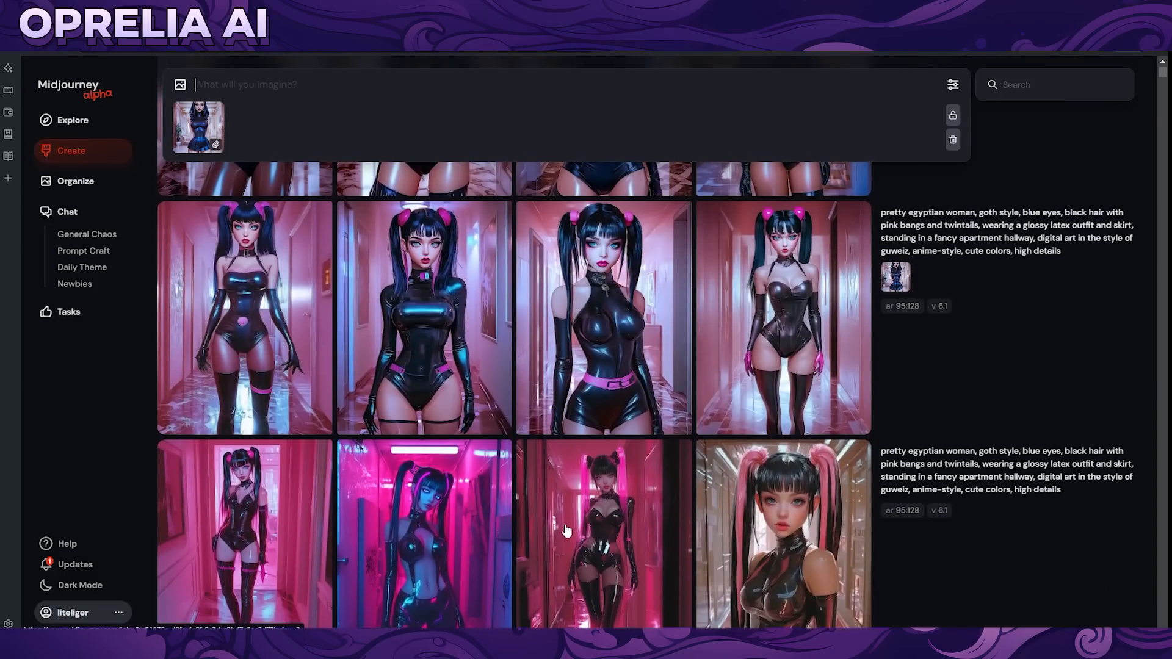
{"action": "scroll", "coordinate": [553, 537], "scroll_direction": "up", "scroll_amount": 5}
{"action": "scroll", "coordinate": [553, 537], "scroll_direction": "up", "scroll_amount": 4}
{"action": "scroll", "coordinate": [604, 489], "scroll_direction": "down", "scroll_amount": 1}
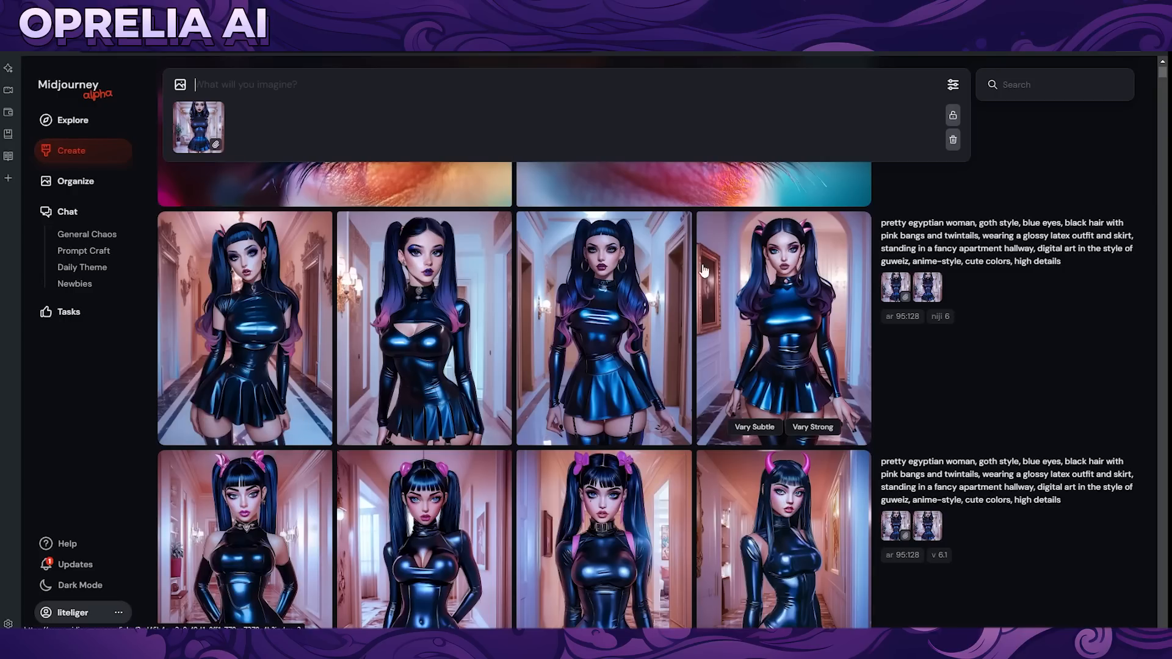
{"action": "left_click", "coordinate": [216, 111]}
- Copy the described eye photograph from the Discord bot message and add it as an image reference to the Midjourney prompt
{"action": "scroll", "coordinate": [430, 368], "scroll_direction": "up", "scroll_amount": 5}
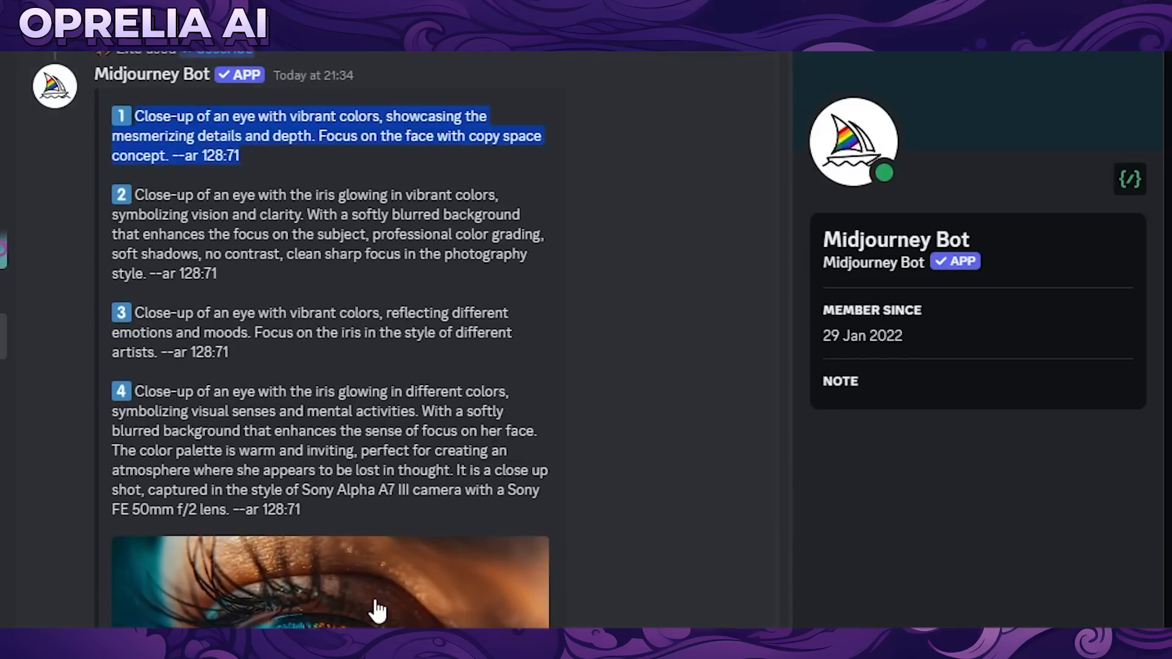
{"action": "scroll", "coordinate": [354, 566], "scroll_direction": "down", "scroll_amount": 3}
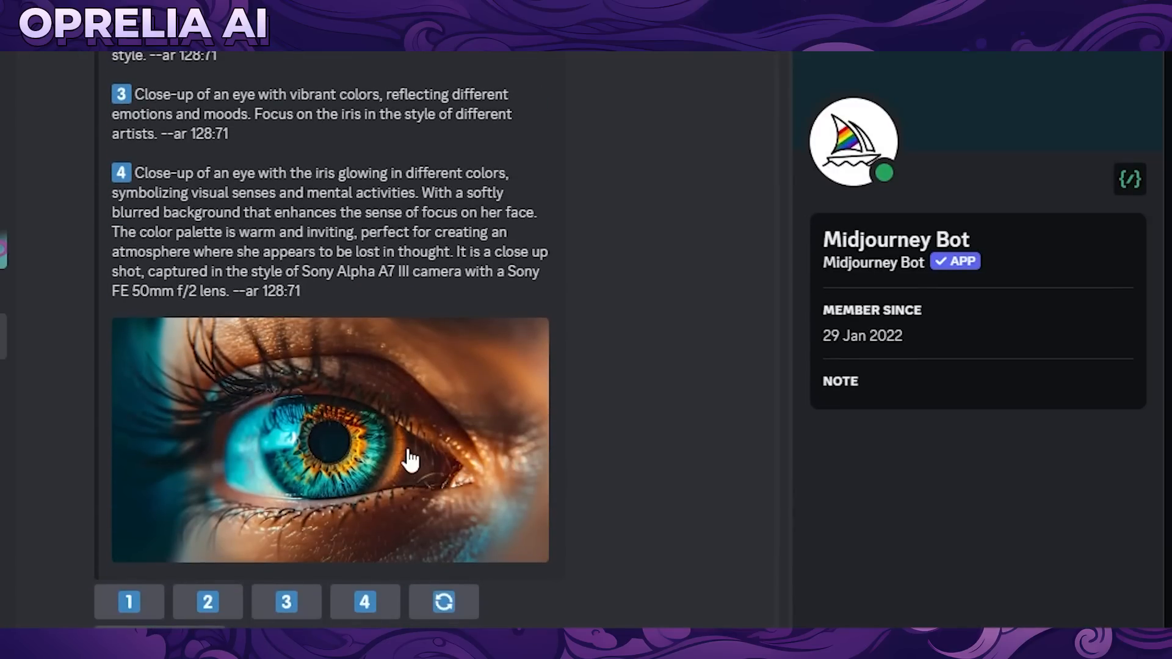
{"action": "right_click", "coordinate": [345, 459]}
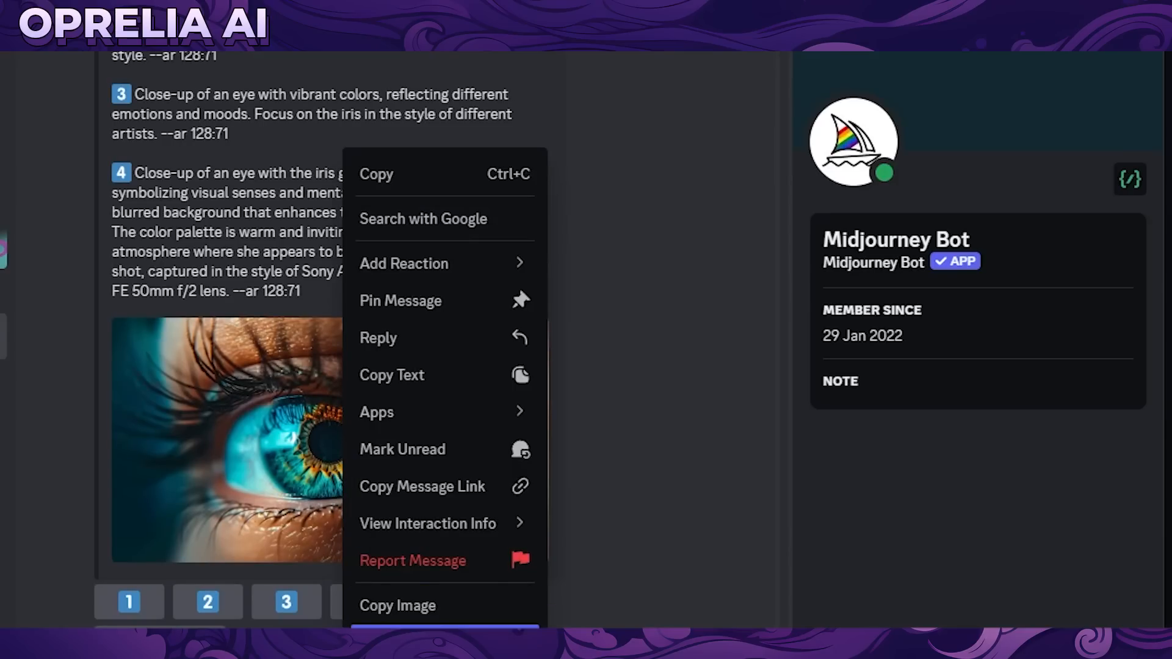
{"action": "key", "text": "Escape"}
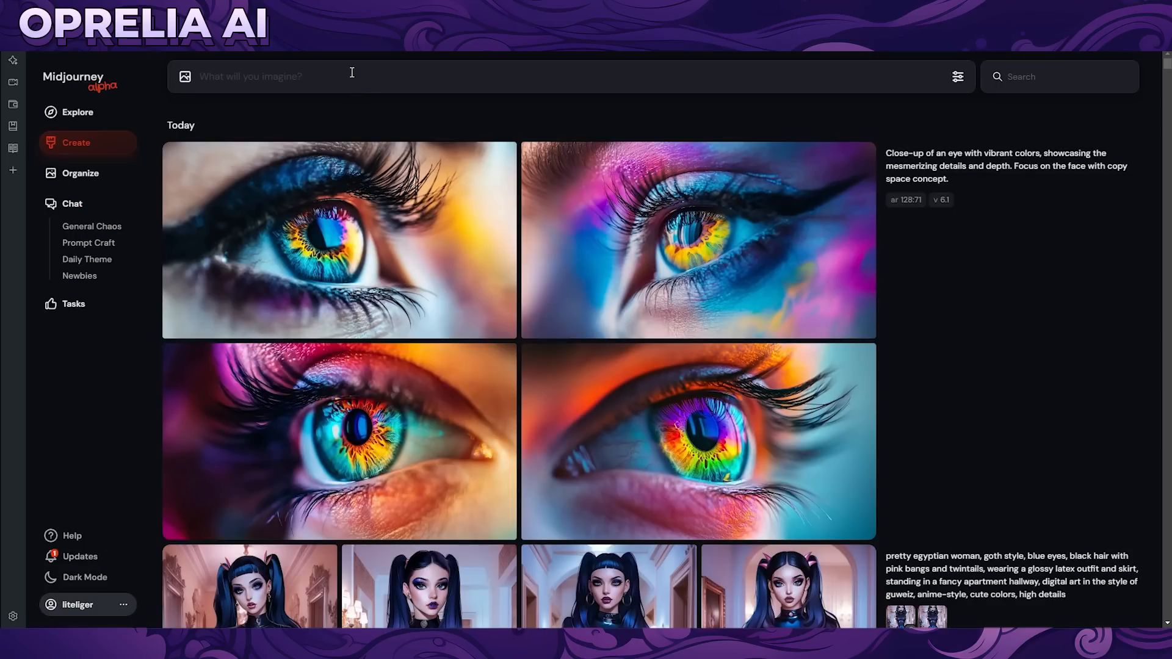
{"action": "key", "text": "ctrl+v"}
- Reuse the text of the previous close-up eye prompt alongside the image reference, add --ar 128:71, and submit it
{"action": "left_click_drag", "start_coordinate": [949, 179], "coordinate": [886, 169]}
{"action": "key", "text": "ctrl+c"}
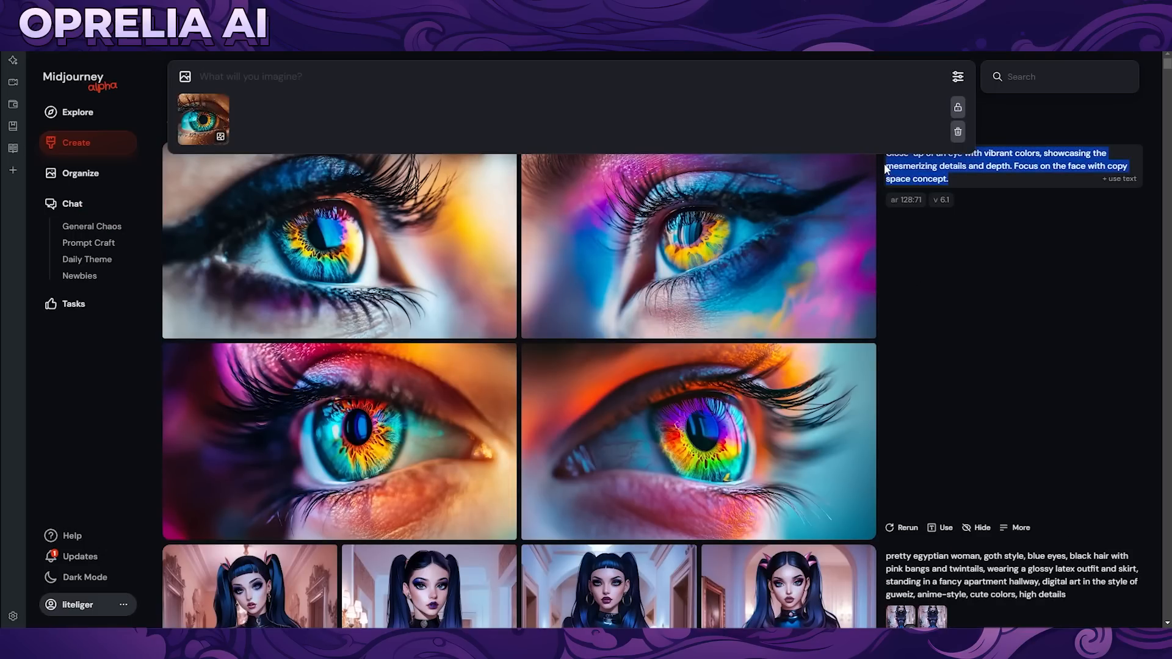
{"action": "left_click", "coordinate": [550, 77]}
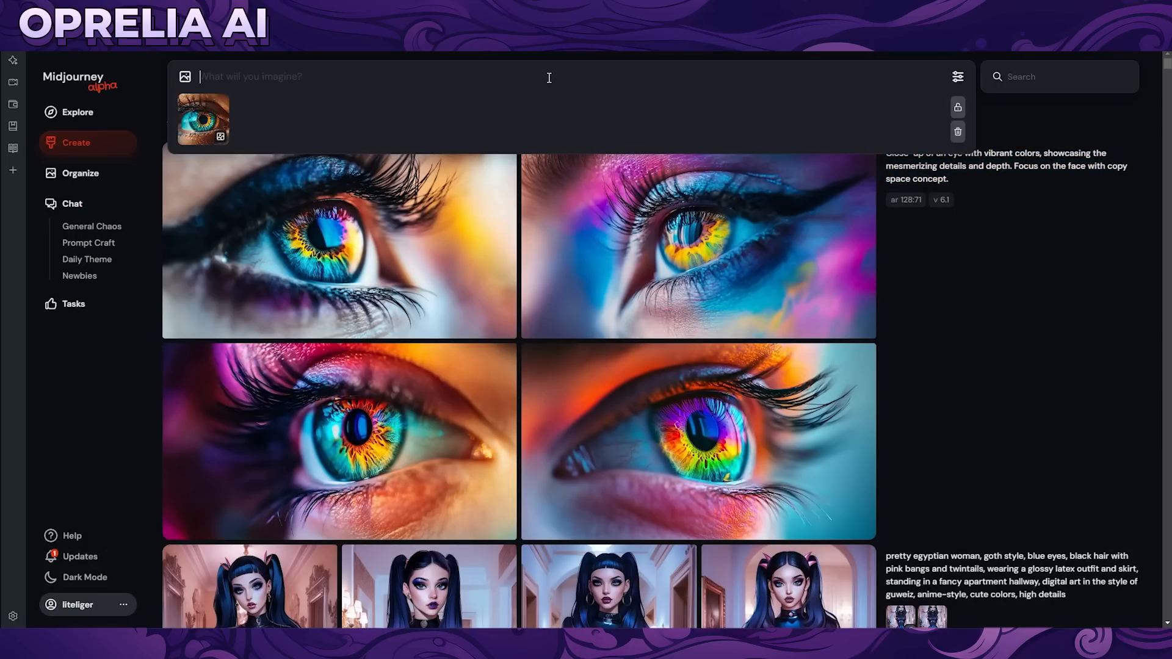
{"action": "key", "text": "ctrl+v"}
{"action": "type", "text": "--ar 128:71"}
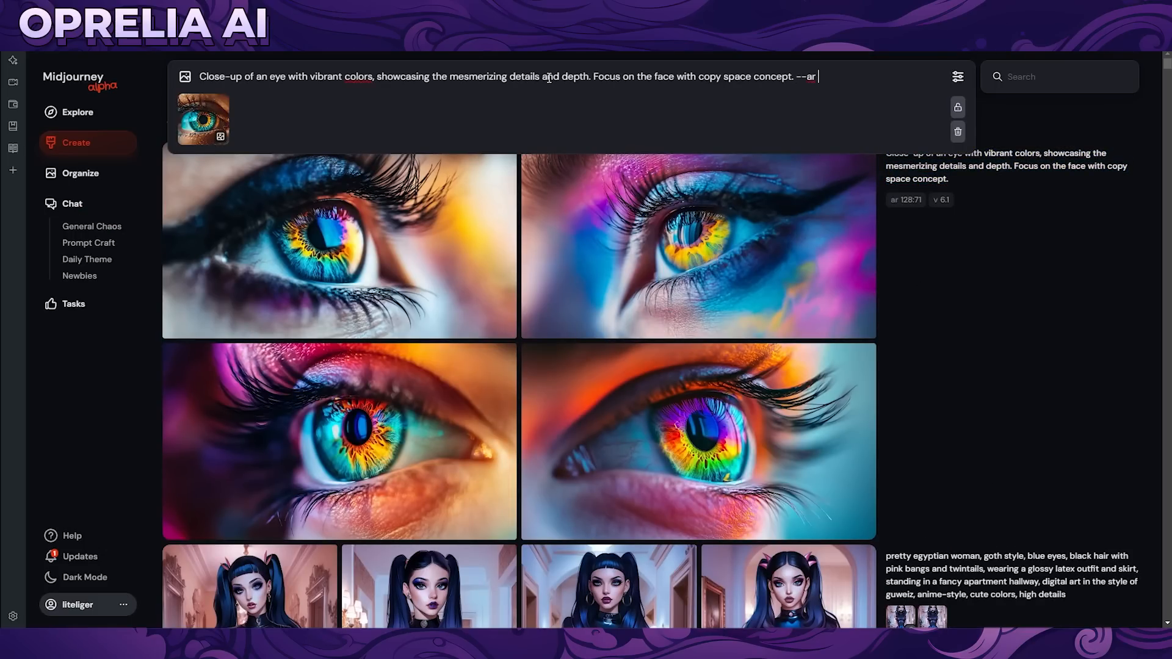
{"action": "key", "text": "Return"}
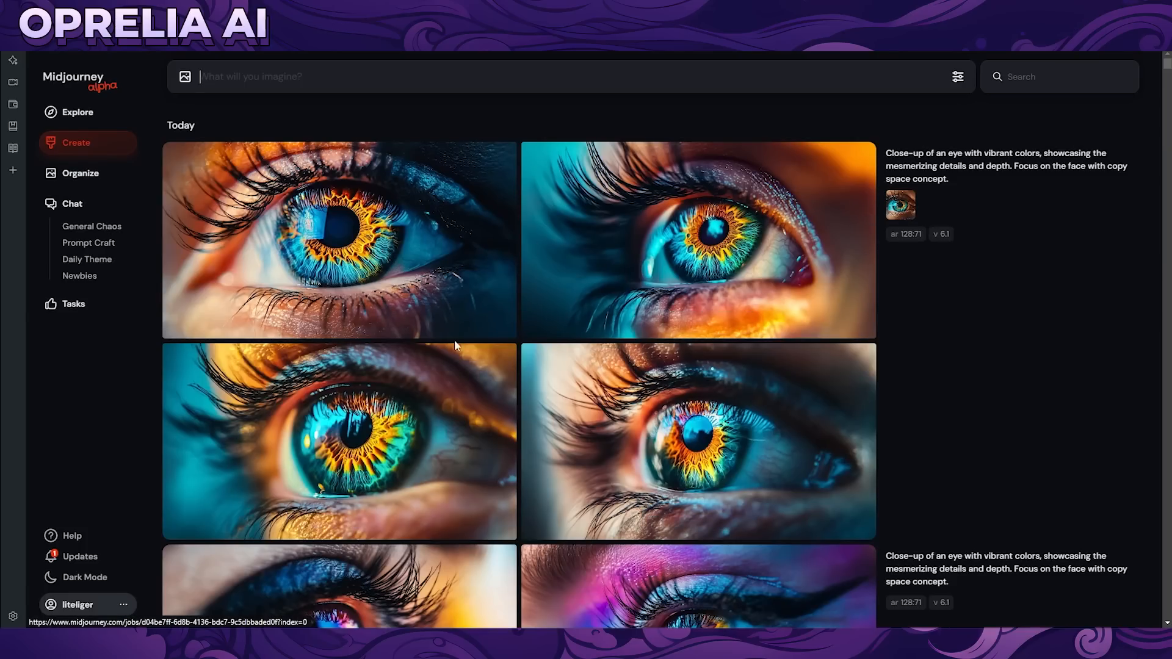
- Compare the eye image sets and submit the close-up eye prompt with chaos 90 and aspect ratio 9:16
{"action": "scroll", "coordinate": [502, 285], "scroll_direction": "down", "scroll_amount": 7}
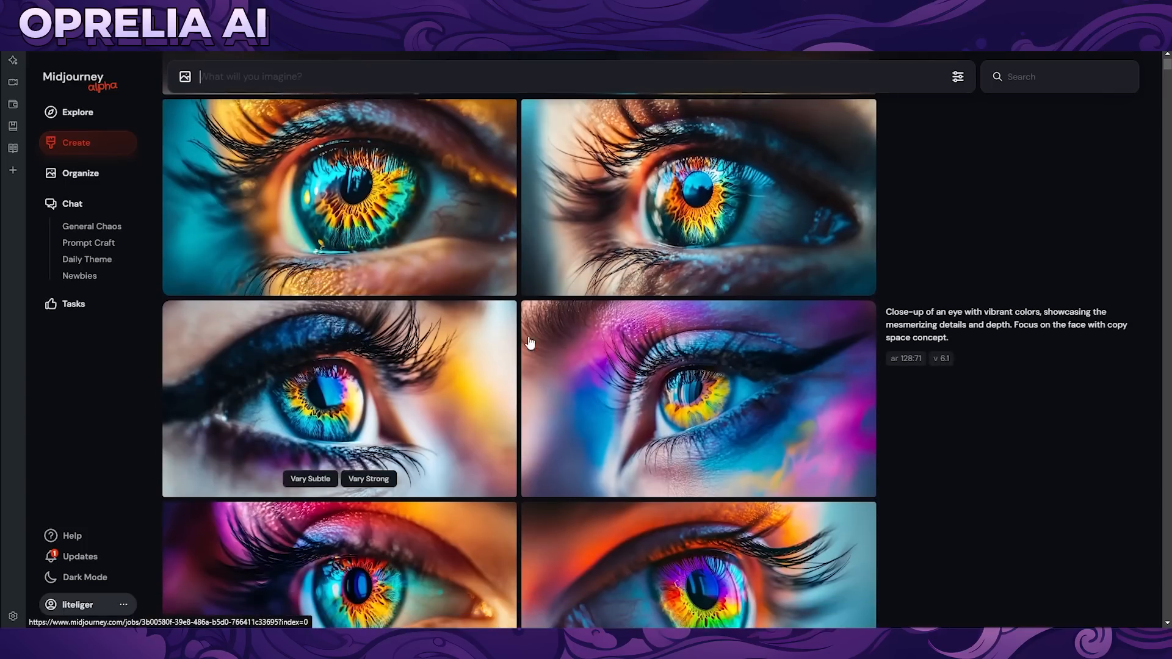
{"action": "scroll", "coordinate": [1011, 404], "scroll_direction": "up", "scroll_amount": 3}
{"action": "scroll", "coordinate": [1009, 404], "scroll_direction": "up", "scroll_amount": 3}
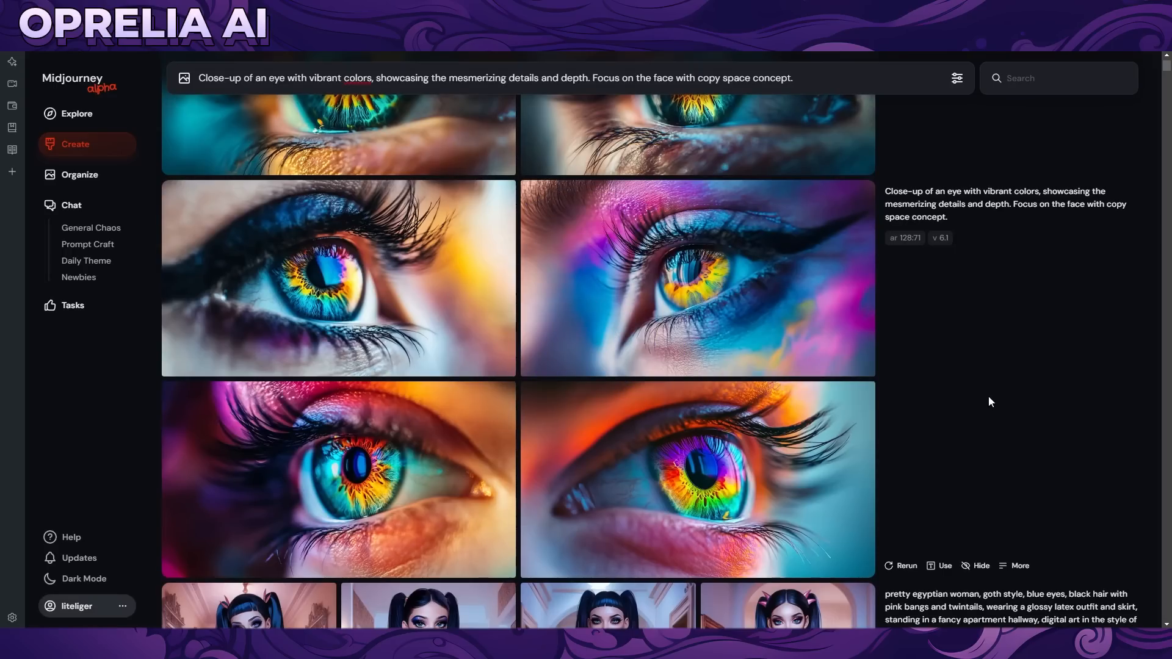
{"action": "mouse_move", "coordinate": [563, 253]}
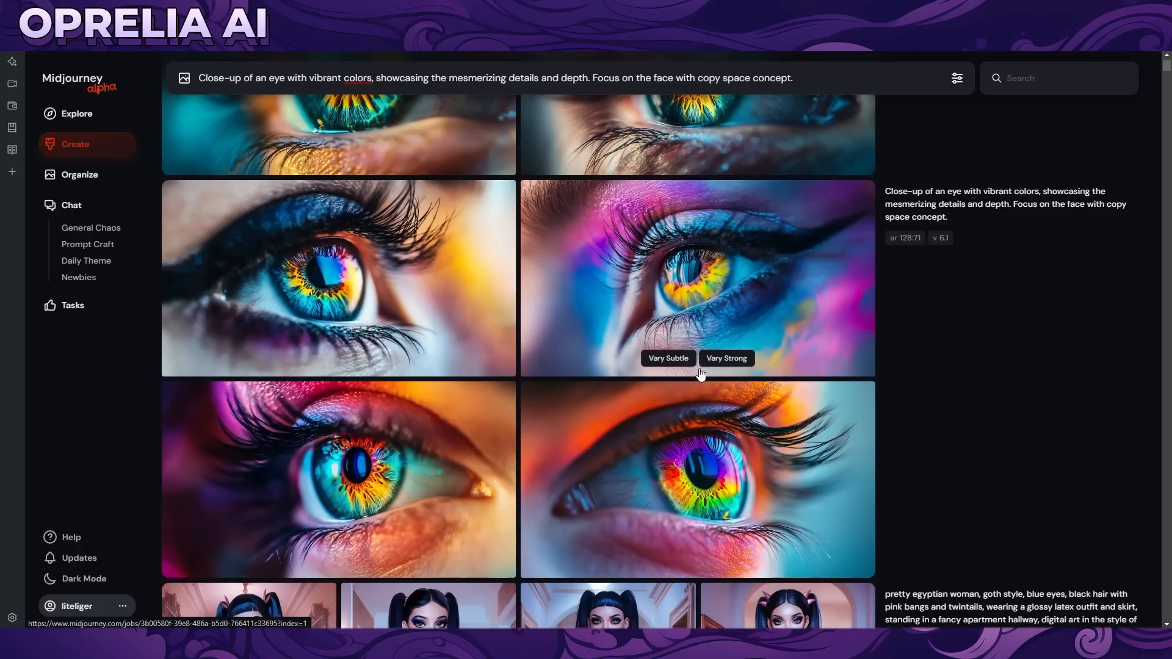
{"action": "left_click", "coordinate": [843, 83]}
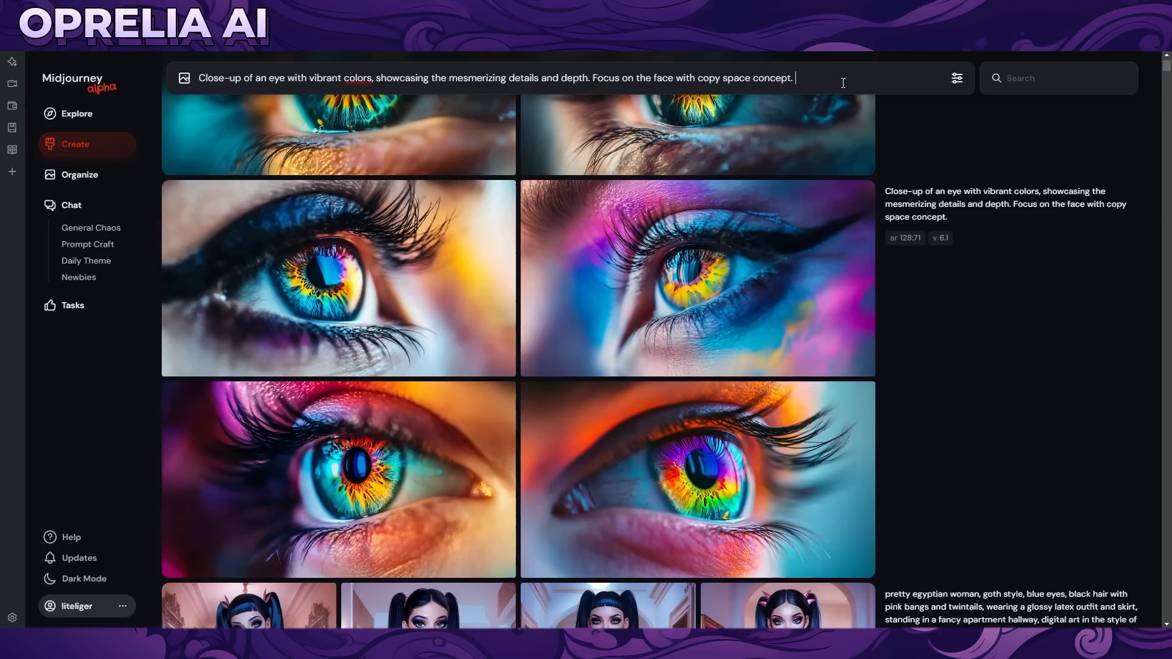
{"action": "type", "text": "--c"}
{"action": "key", "text": "Return"}
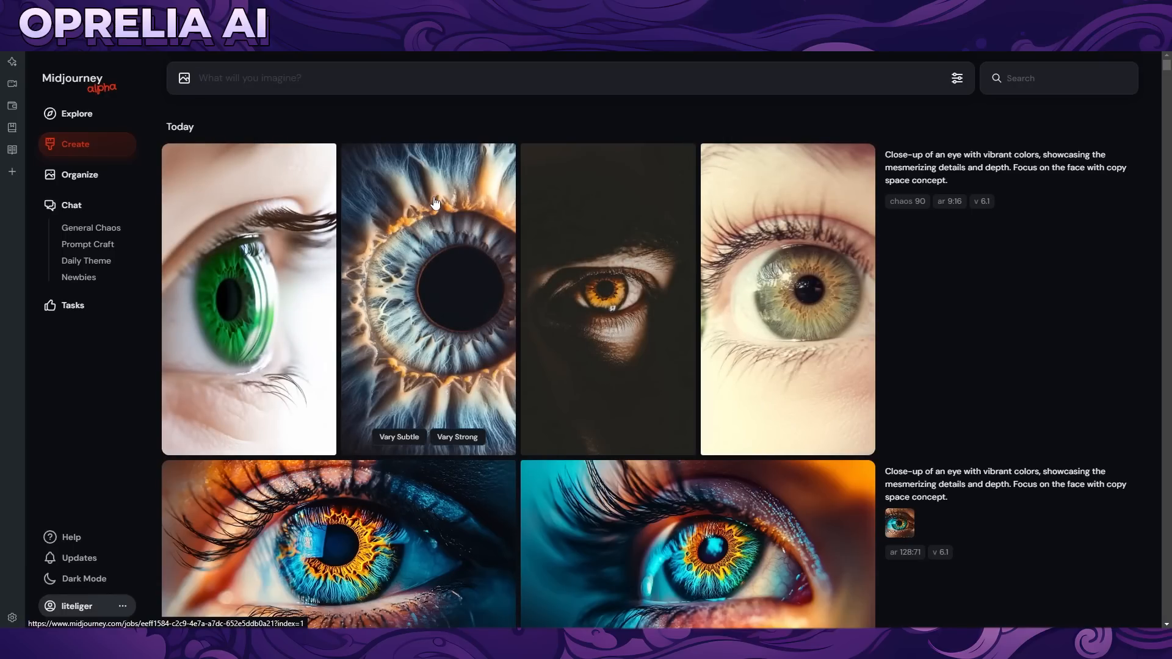
- Compare the chaos 90 eye images with the earlier set made from the image reference
{"action": "scroll", "coordinate": [610, 421], "scroll_direction": "down", "scroll_amount": 4}
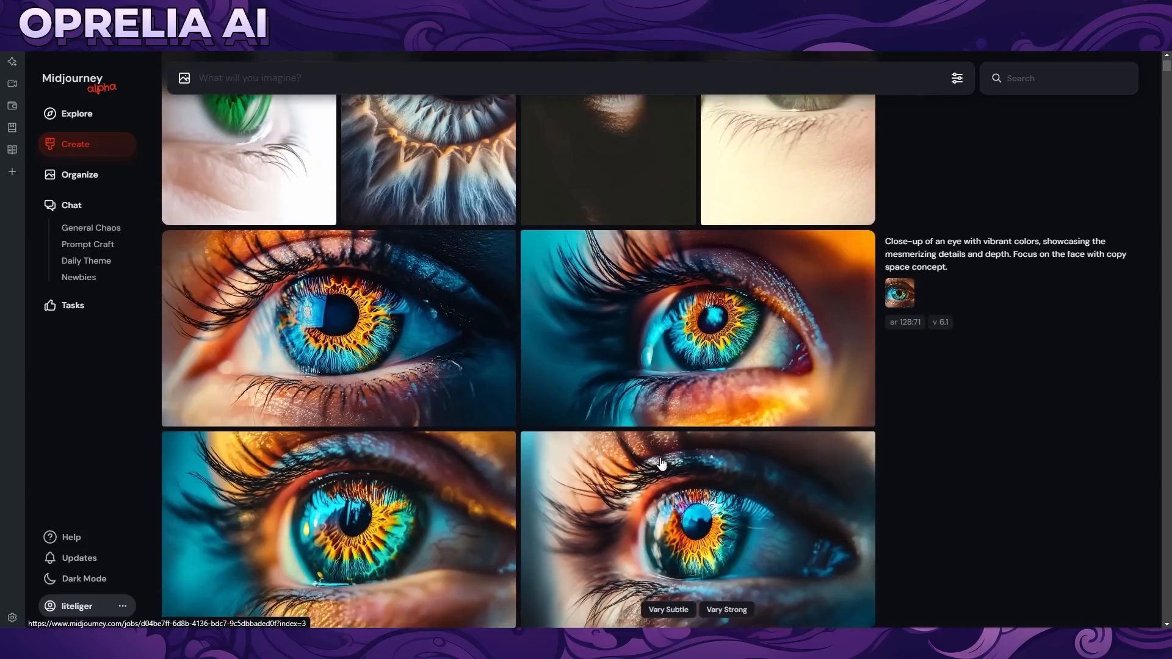
{"action": "scroll", "coordinate": [476, 427], "scroll_direction": "up", "scroll_amount": 4}
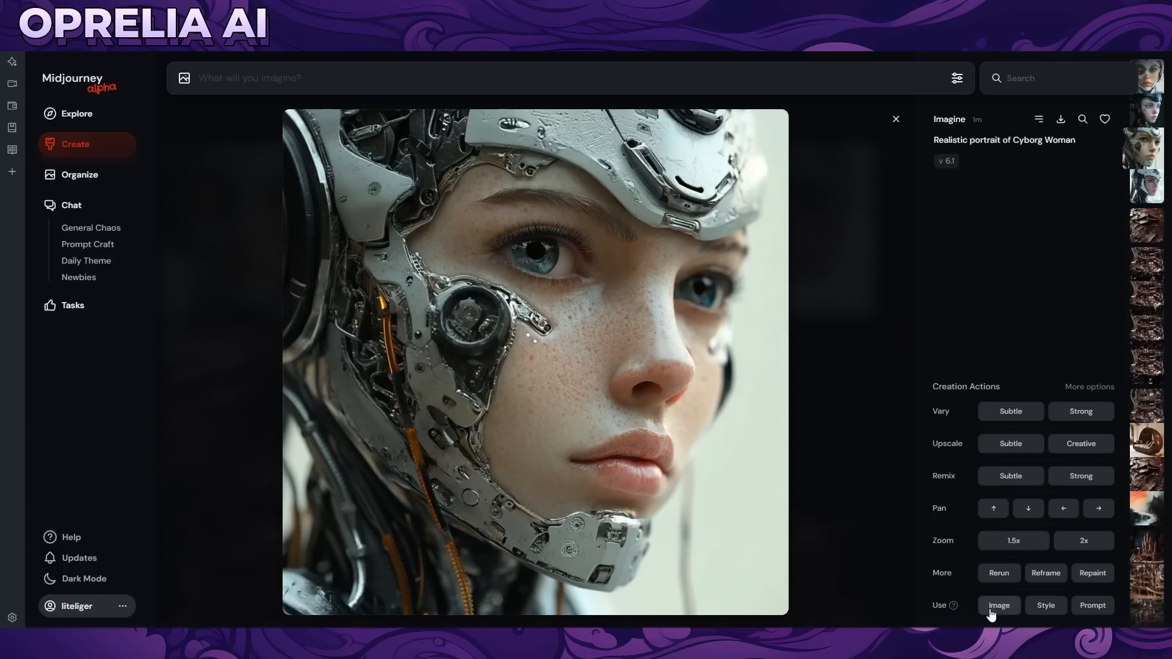
- Reframe the cyborg woman portrait to a centred 1:3 aspect ratio, submit it, and return to the creations feed
{"action": "left_click", "coordinate": [1047, 574]}
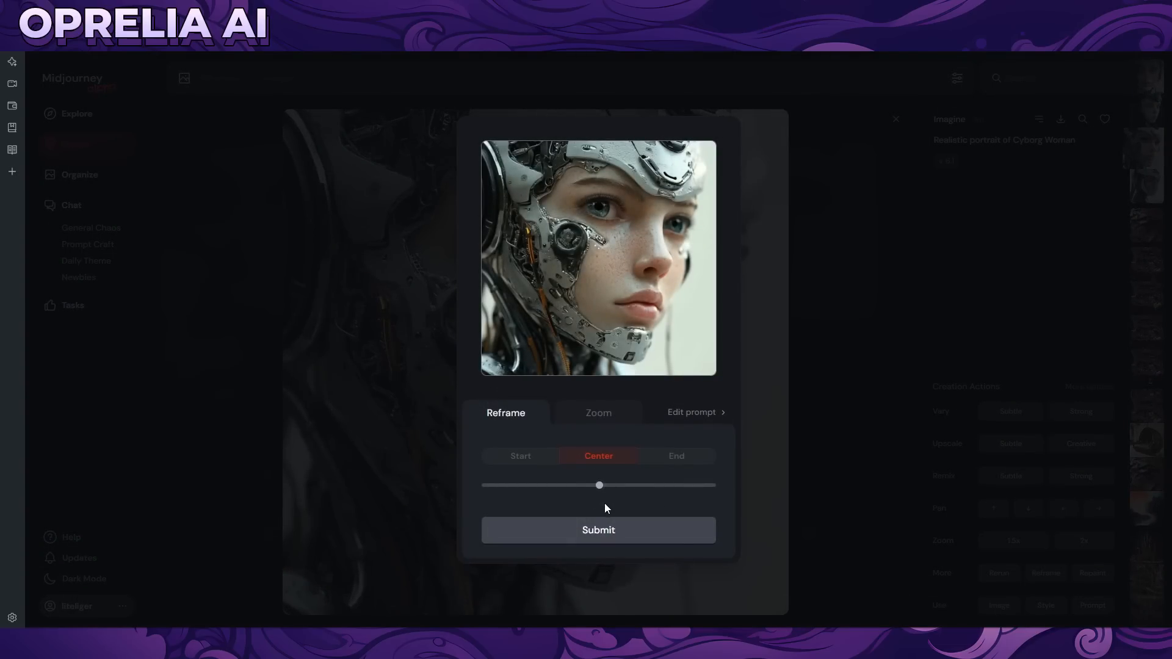
{"action": "left_click_drag", "start_coordinate": [599, 486], "coordinate": [485, 485]}
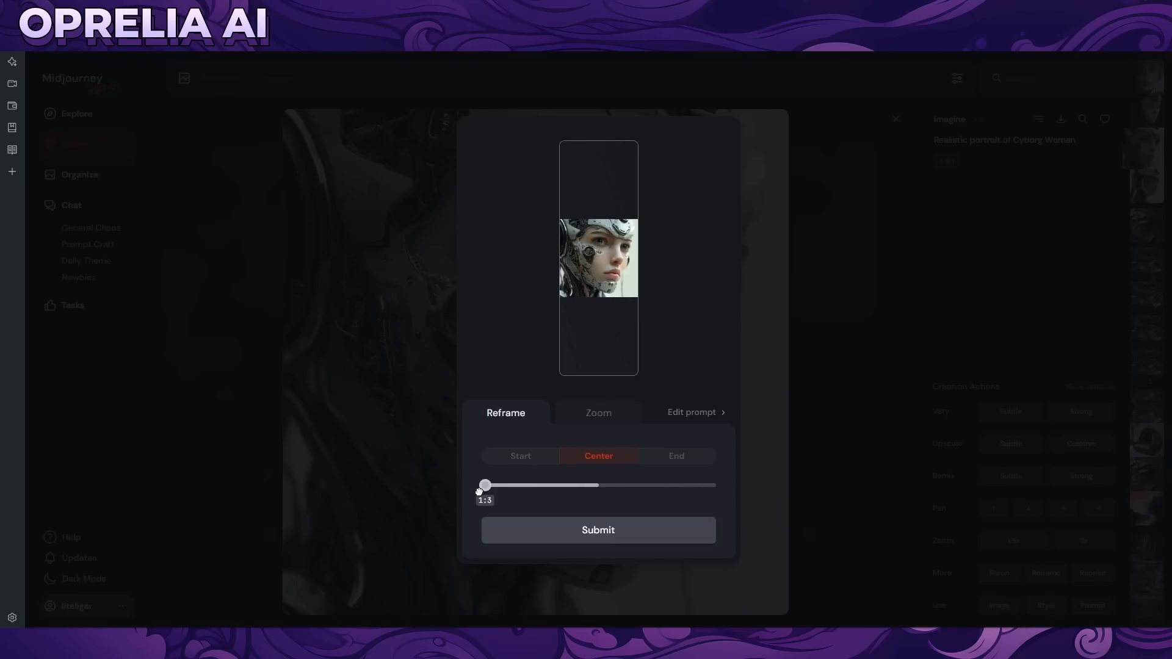
{"action": "left_click", "coordinate": [595, 531]}
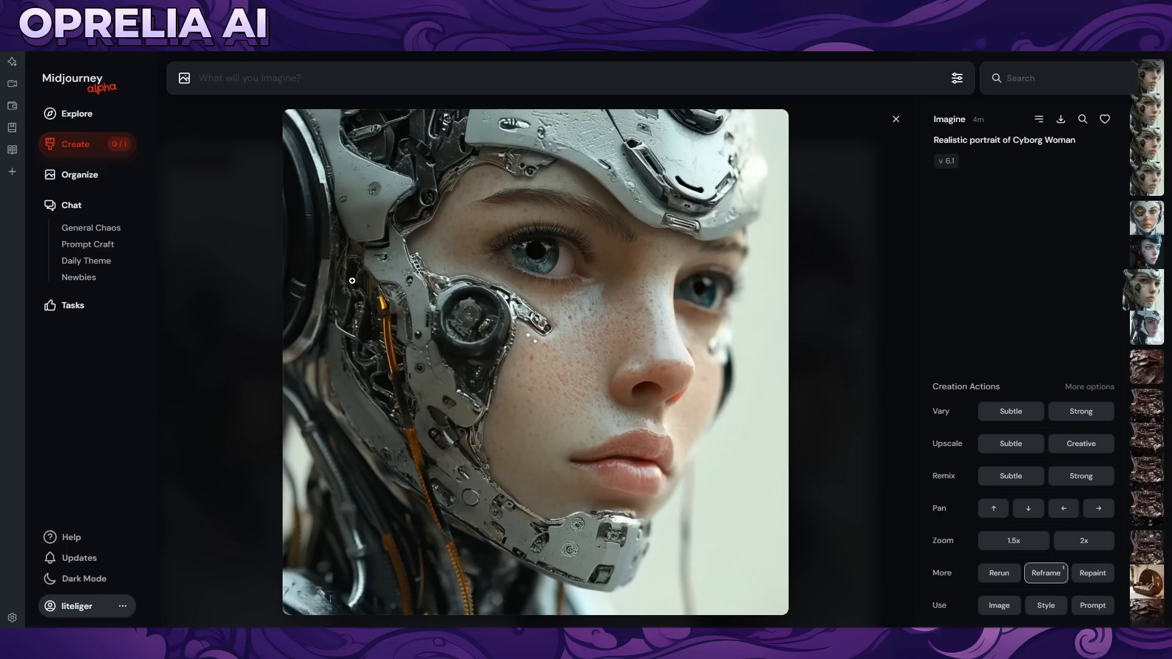
{"action": "left_click", "coordinate": [207, 262]}
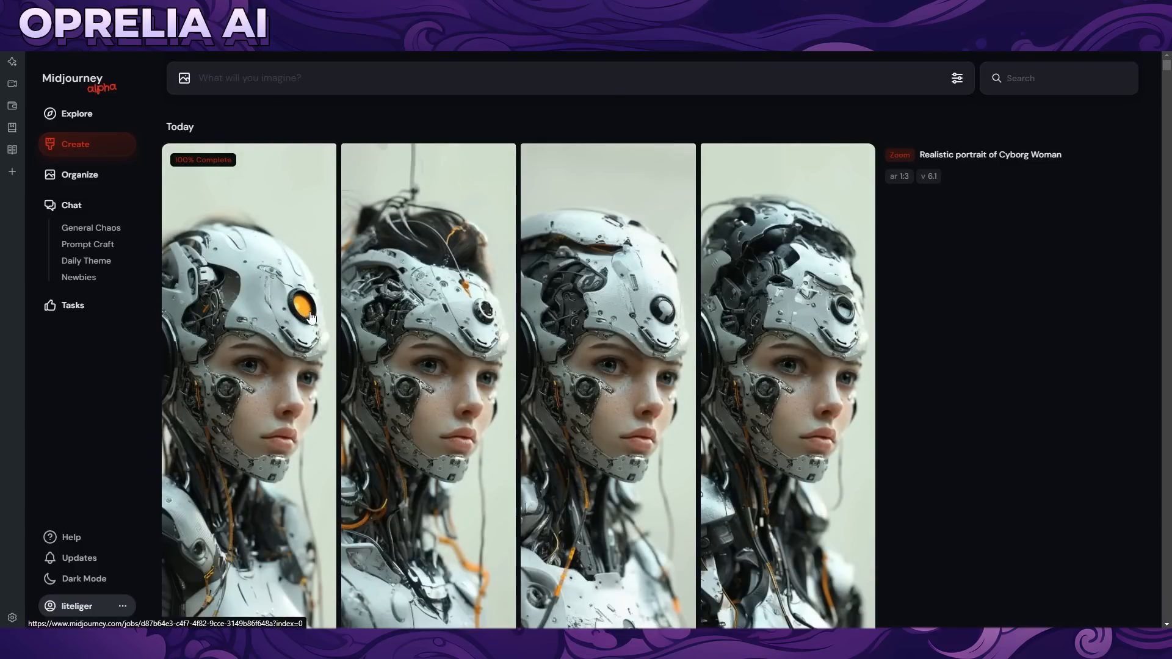
- Zoom out the first reframed cyborg portrait by 1.5x and return to the creations feed
{"action": "left_click", "coordinate": [292, 384]}
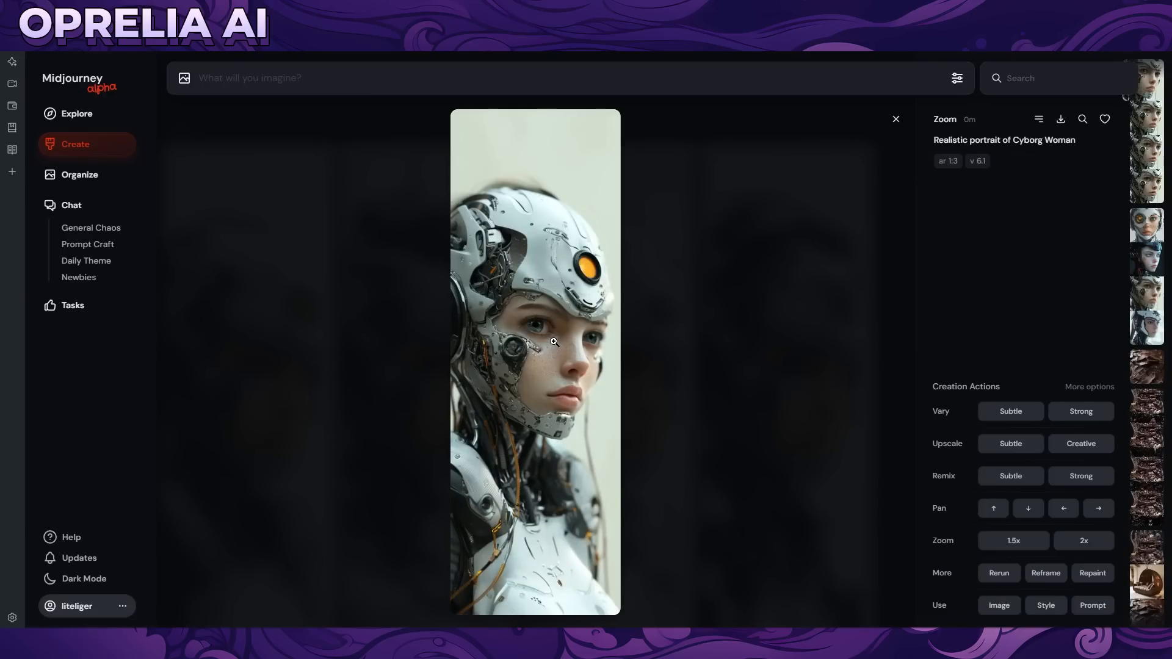
{"action": "left_click", "coordinate": [1040, 549]}
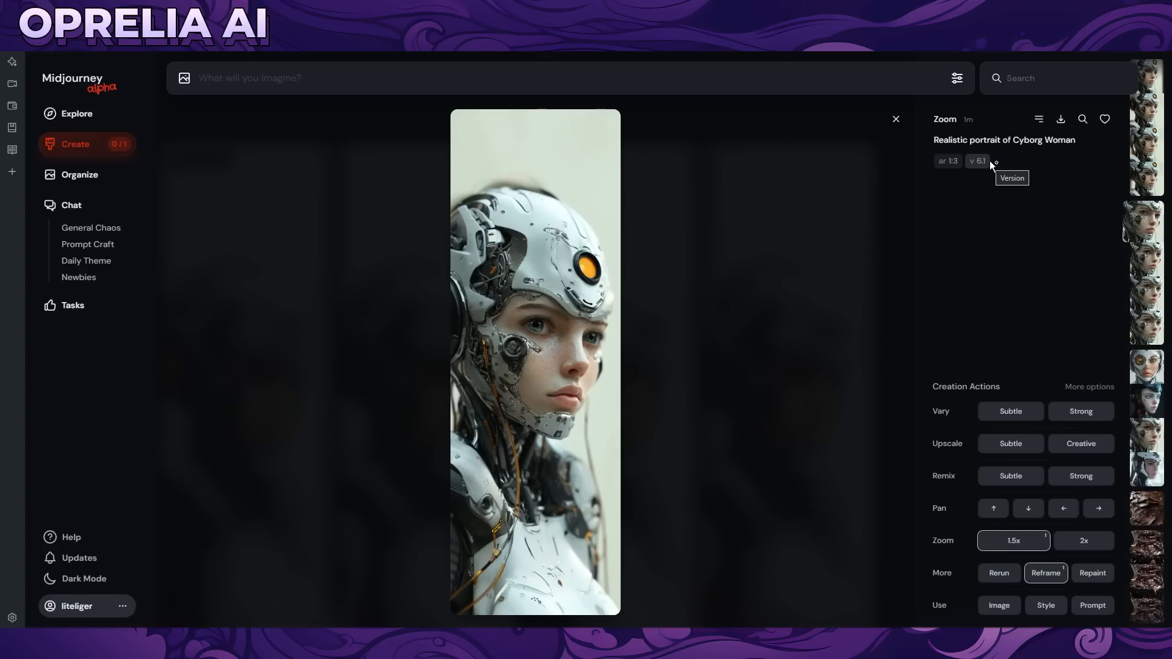
{"action": "left_click", "coordinate": [787, 228]}
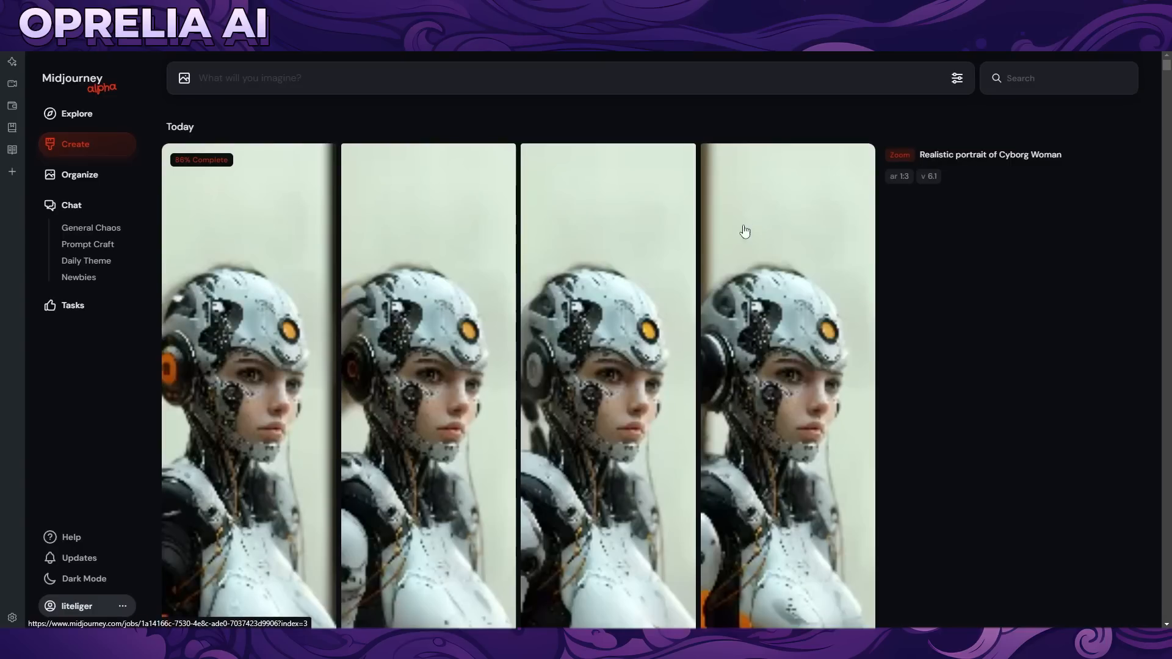
- Examine the zoomed-out cyborg portraits, enlarging the first one, and compare them with the reframed 1:3 set
{"action": "scroll", "coordinate": [512, 271], "scroll_direction": "down", "scroll_amount": 4}
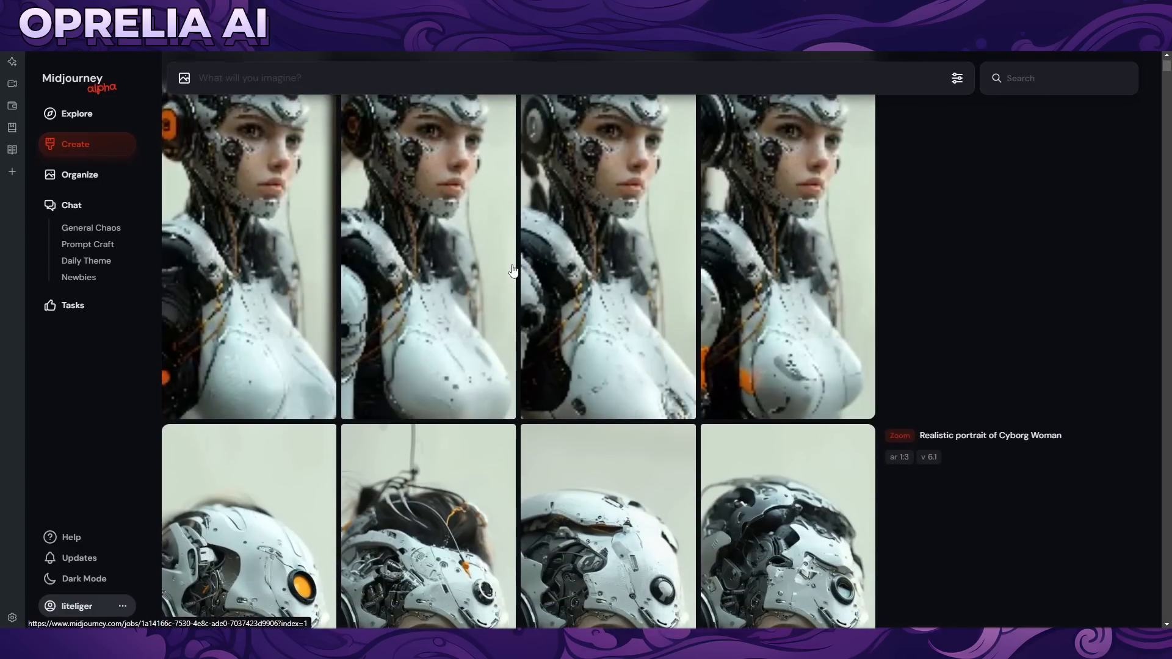
{"action": "scroll", "coordinate": [513, 270], "scroll_direction": "up", "scroll_amount": 4}
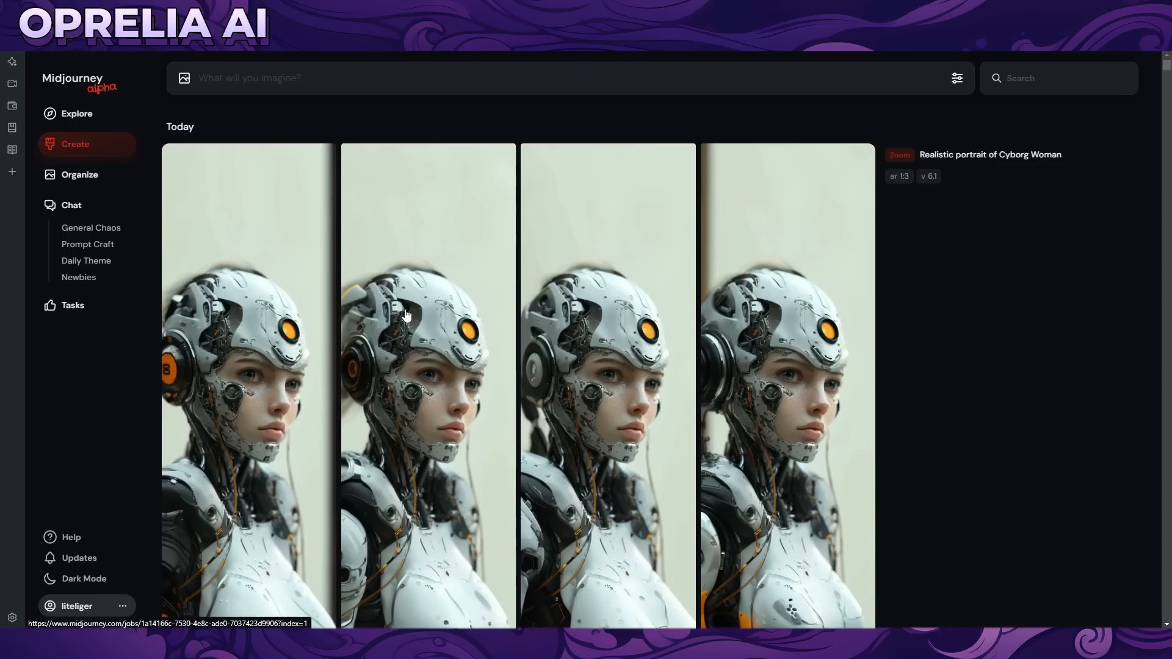
{"action": "left_click", "coordinate": [264, 364]}
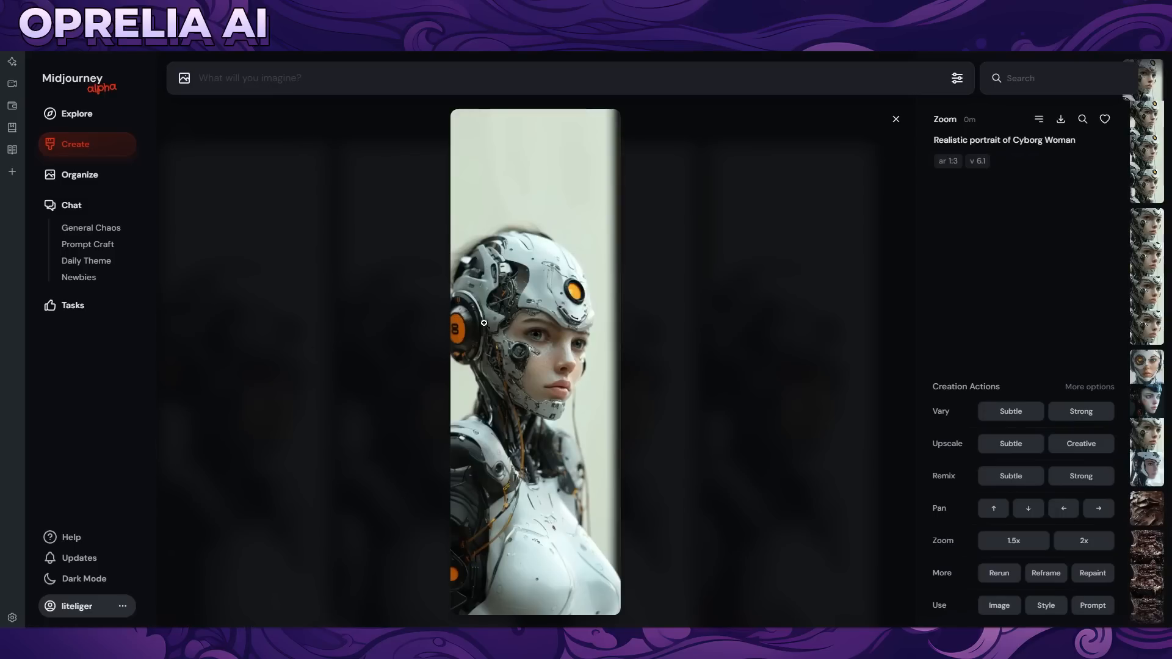
{"action": "left_click", "coordinate": [657, 361]}
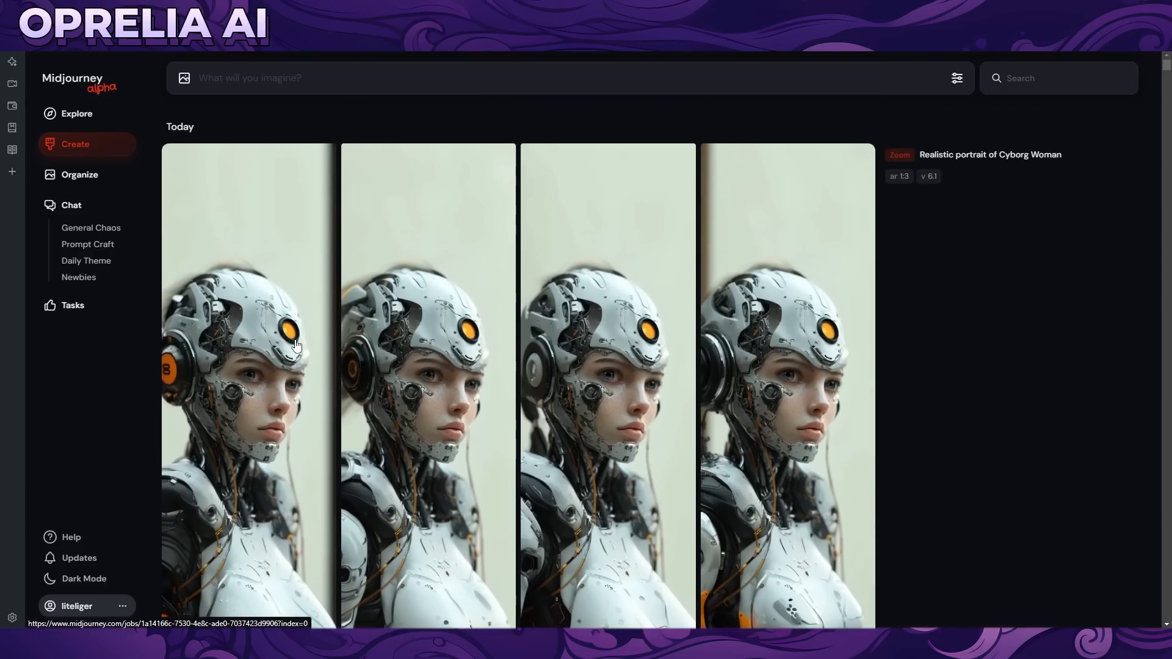
{"action": "left_click", "coordinate": [296, 341]}
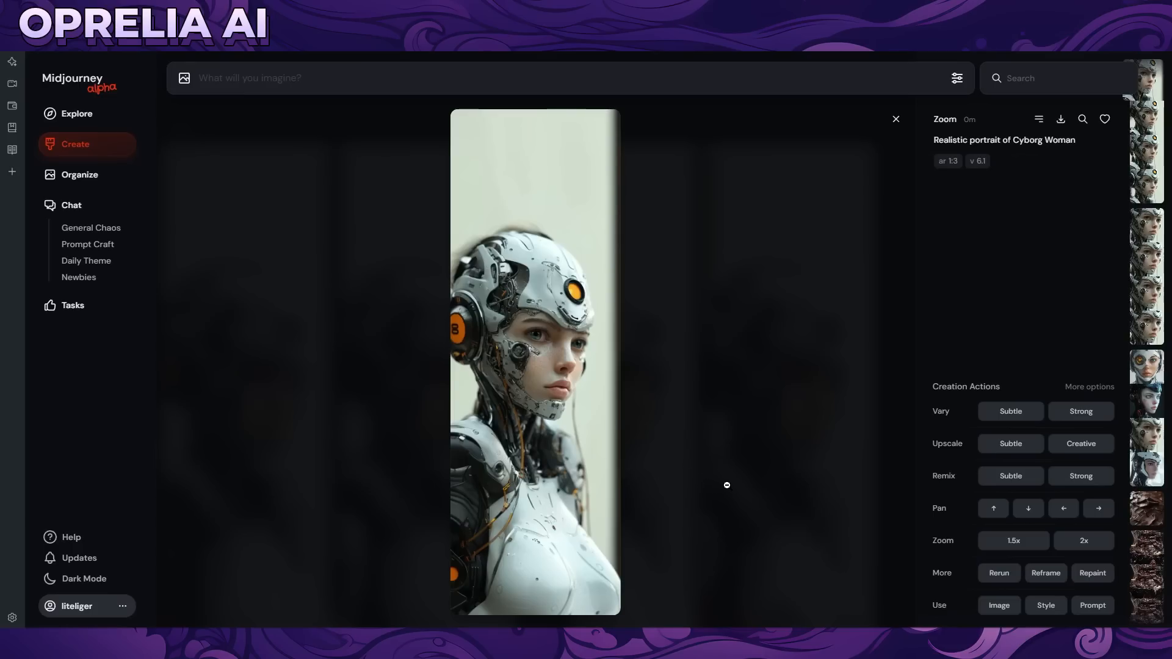
{"action": "left_click", "coordinate": [720, 466]}
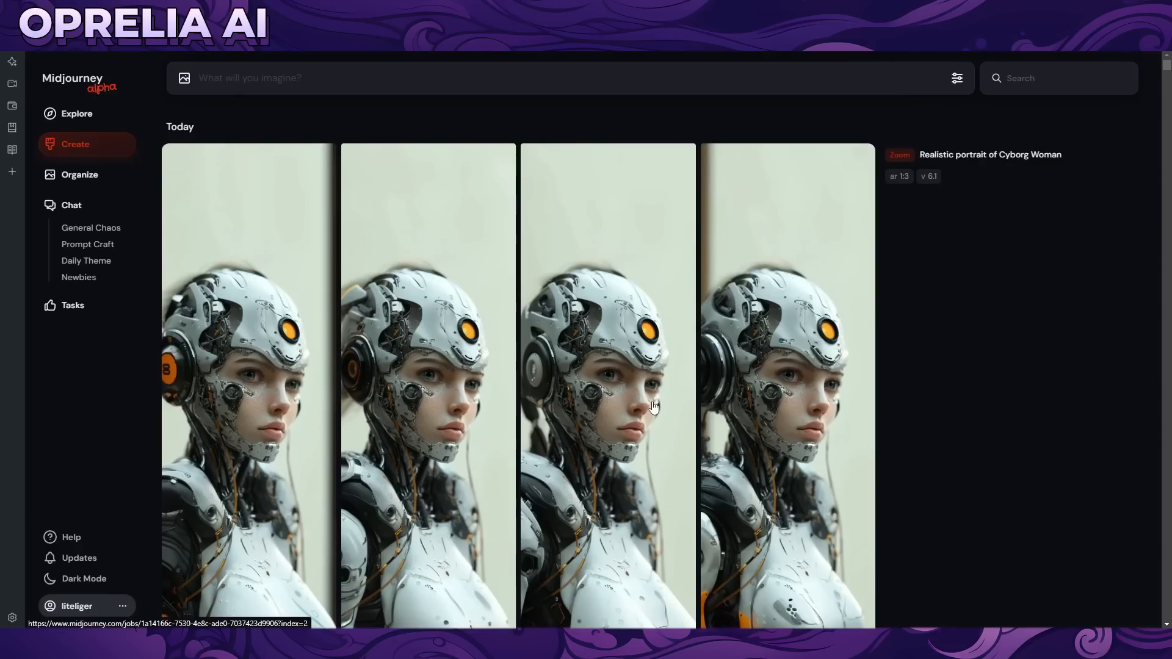
{"action": "scroll", "coordinate": [653, 406], "scroll_direction": "down", "scroll_amount": 10}
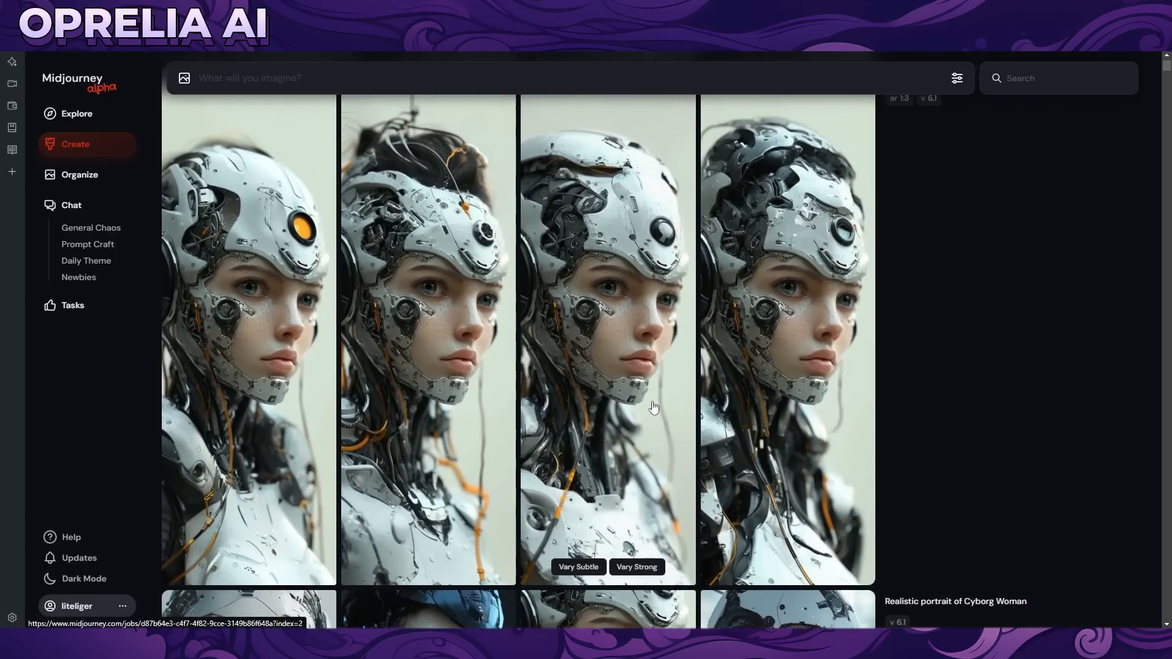
{"action": "scroll", "coordinate": [653, 406], "scroll_direction": "up", "scroll_amount": 1}
{"action": "scroll", "coordinate": [653, 406], "scroll_direction": "up", "scroll_amount": 8}
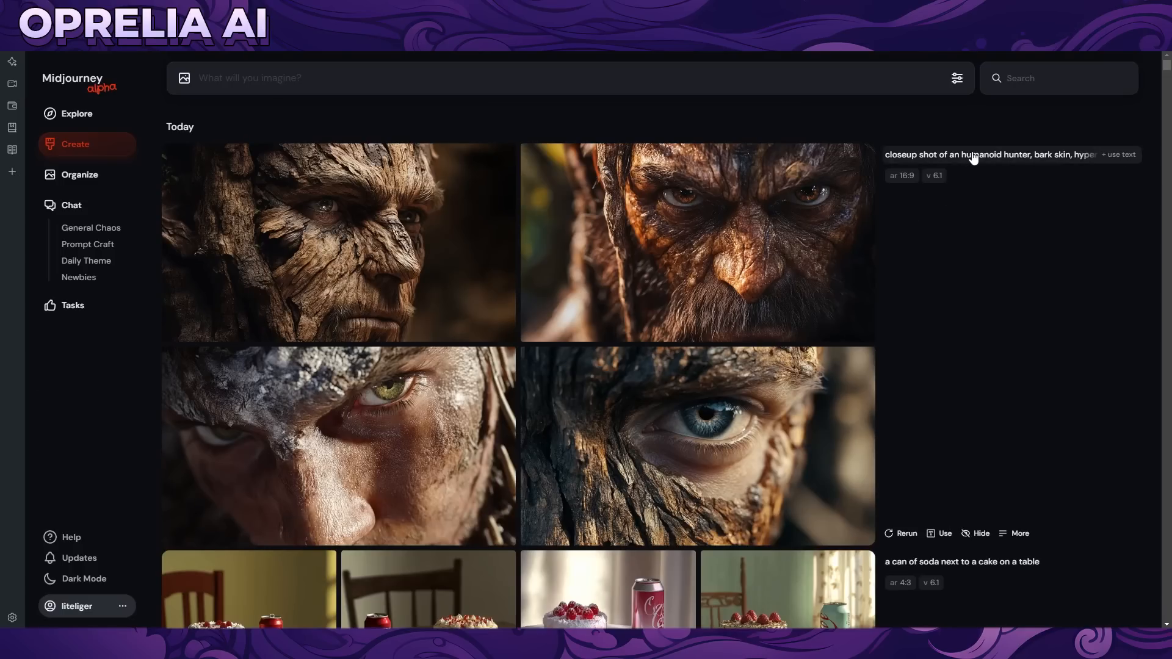
- Reuse the humanoid hunter prompt with --ar 16:9, weight "humanoid hunter" with ::0.9, and submit it
{"action": "left_click", "coordinate": [1050, 164]}
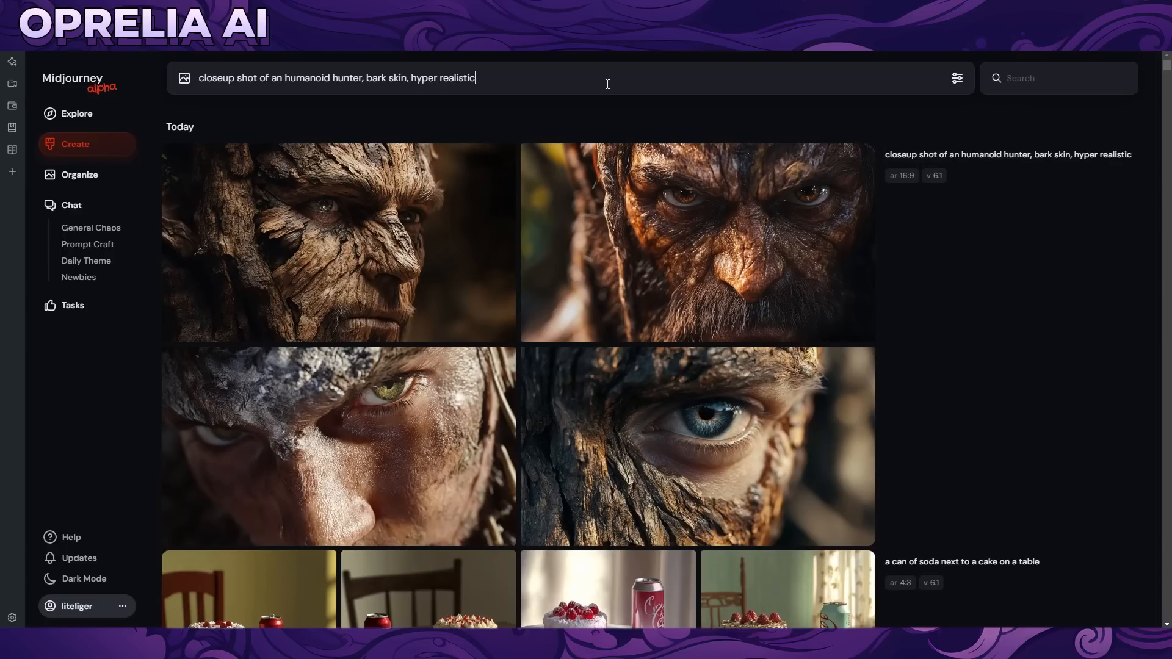
{"action": "type", "text": "--ar 16:9"}
{"action": "type", "text": "::"}
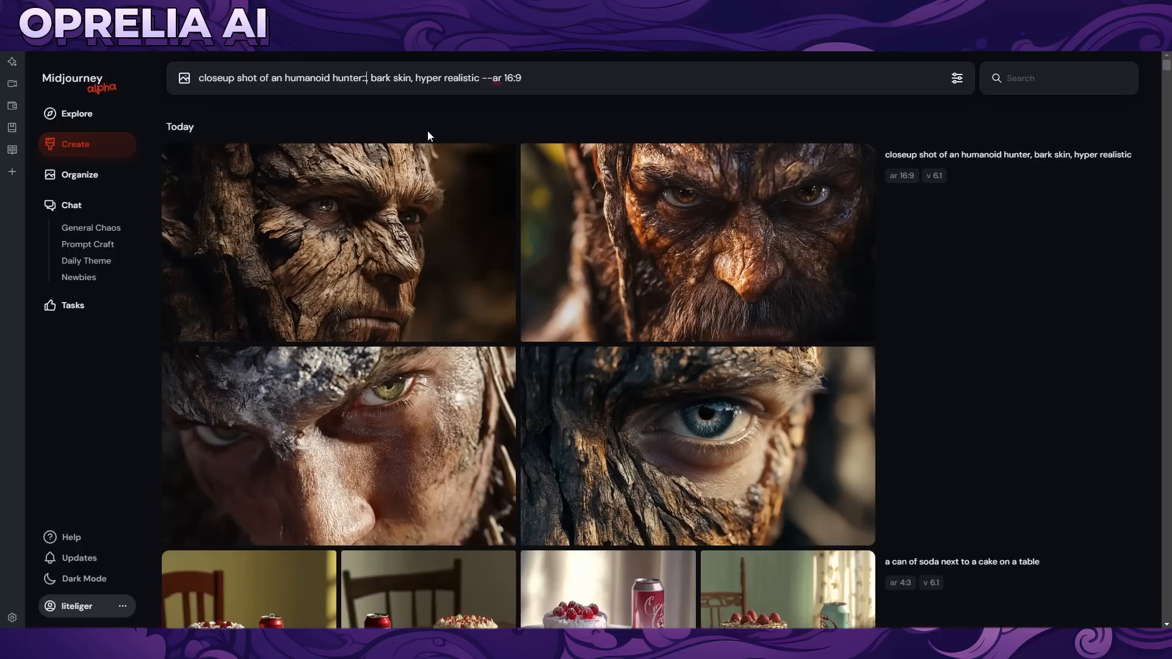
{"action": "type", "text": "0.9"}
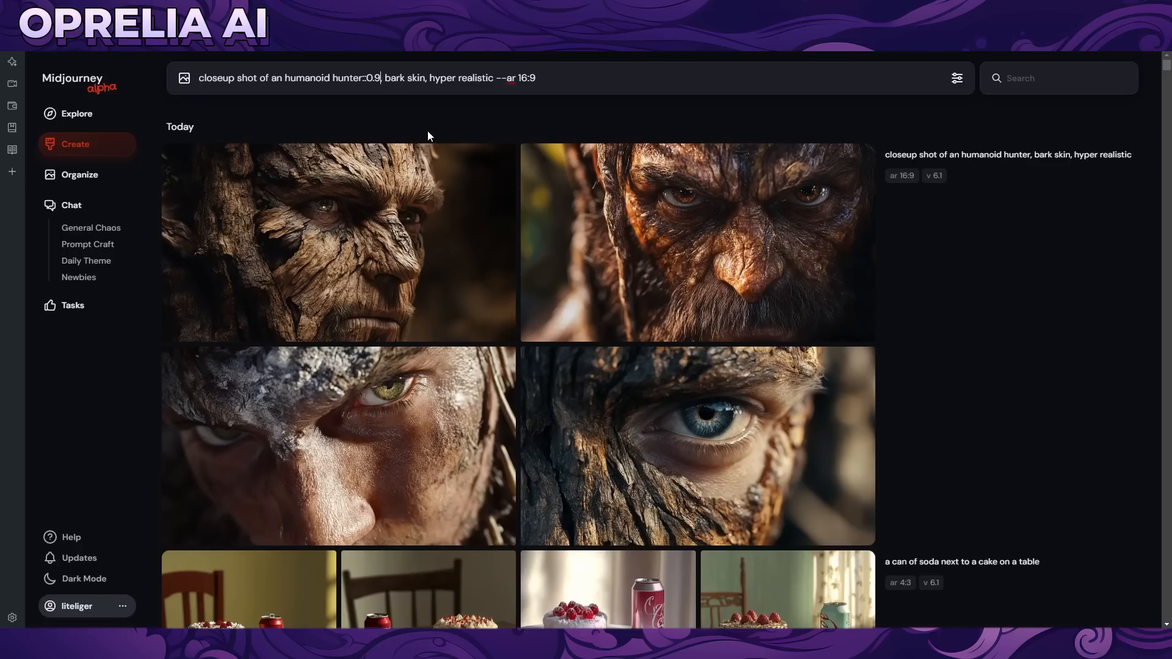
{"action": "key", "text": "Return"}
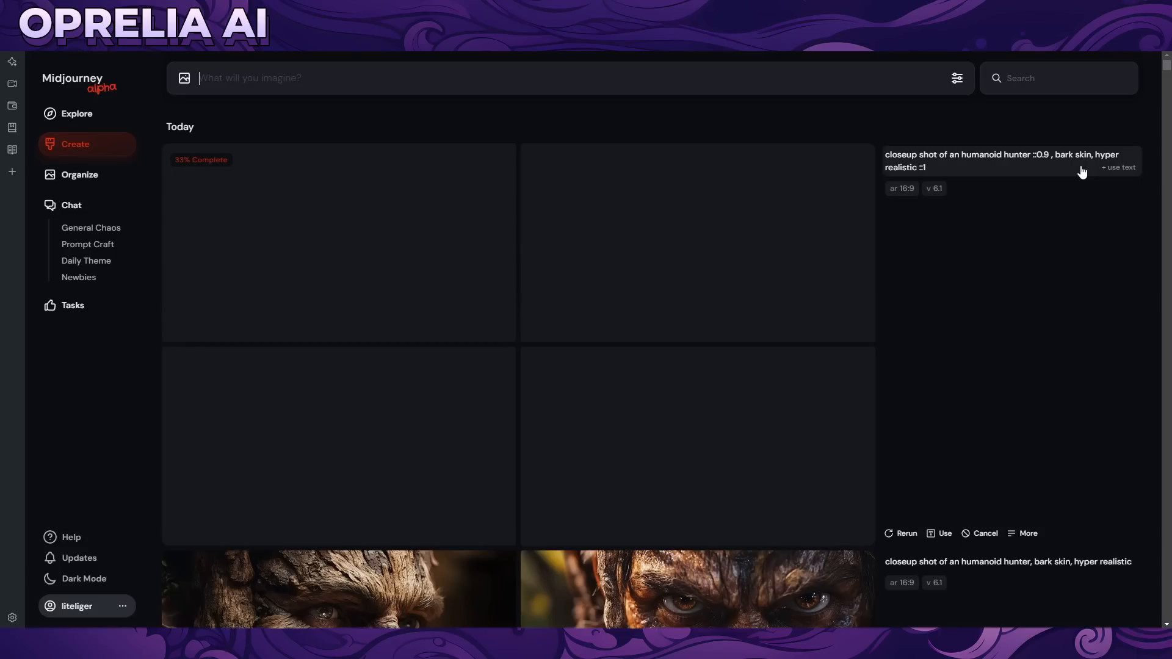
- Compare the weighted humanoid hunter images with the set generated from the unweighted prompt
{"action": "scroll", "coordinate": [822, 257], "scroll_direction": "down", "scroll_amount": 5}
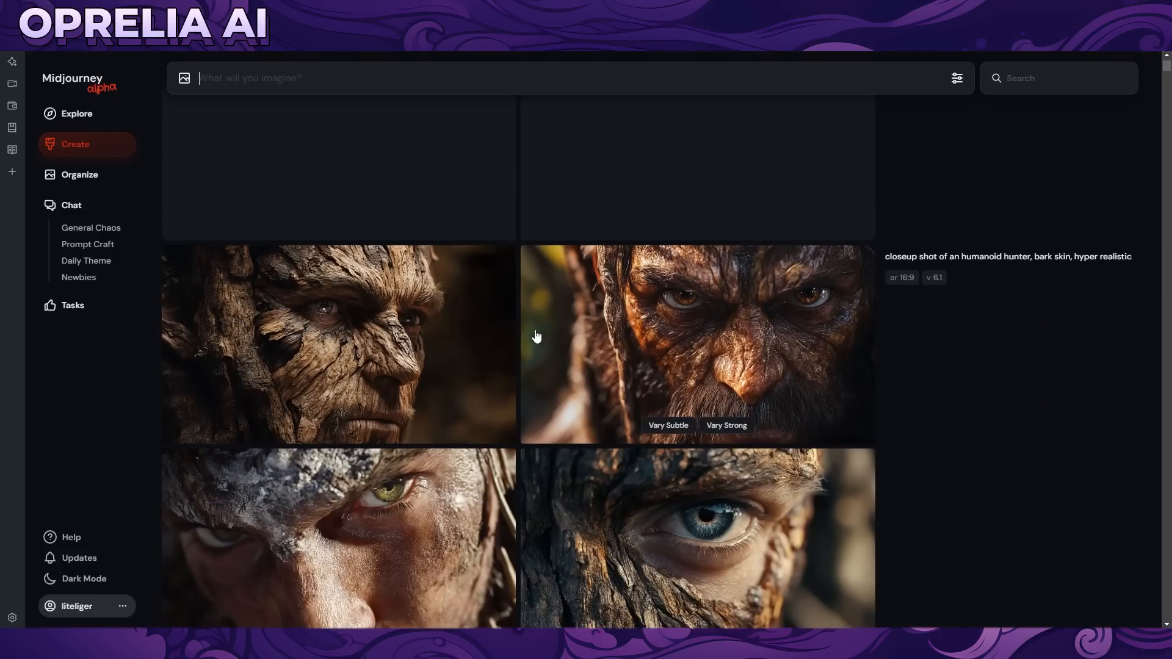
{"action": "scroll", "coordinate": [636, 357], "scroll_direction": "up", "scroll_amount": 4}
{"action": "scroll", "coordinate": [637, 357], "scroll_direction": "up", "scroll_amount": 1}
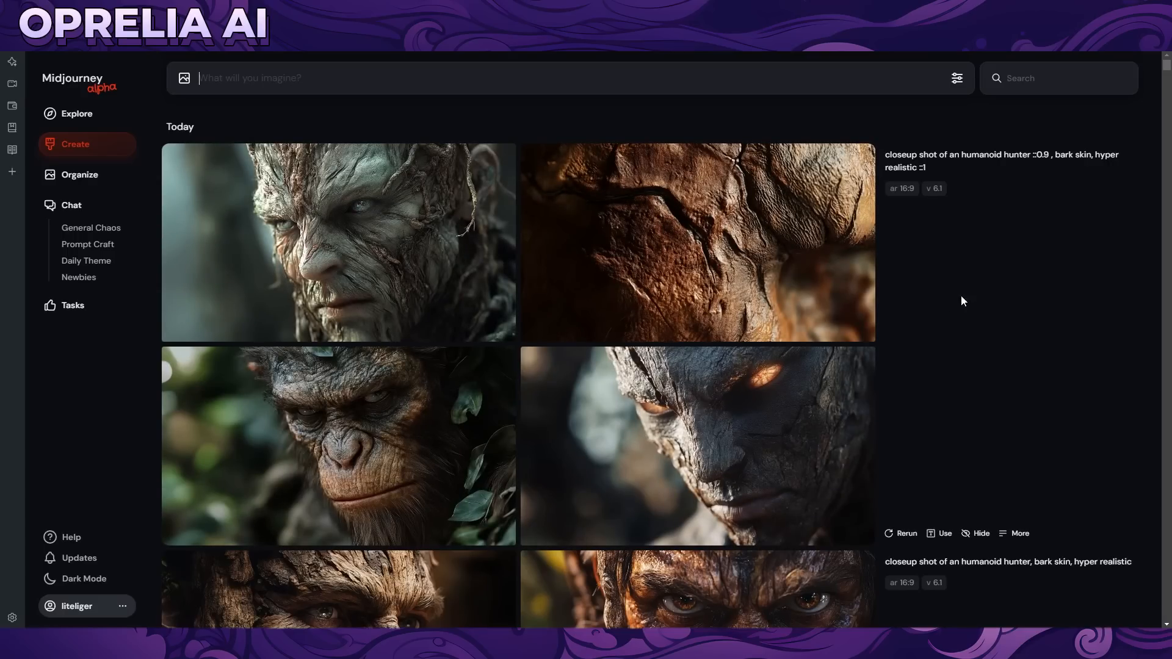
{"action": "scroll", "coordinate": [854, 286], "scroll_direction": "down", "scroll_amount": 5}
{"action": "scroll", "coordinate": [750, 252], "scroll_direction": "up", "scroll_amount": 5}
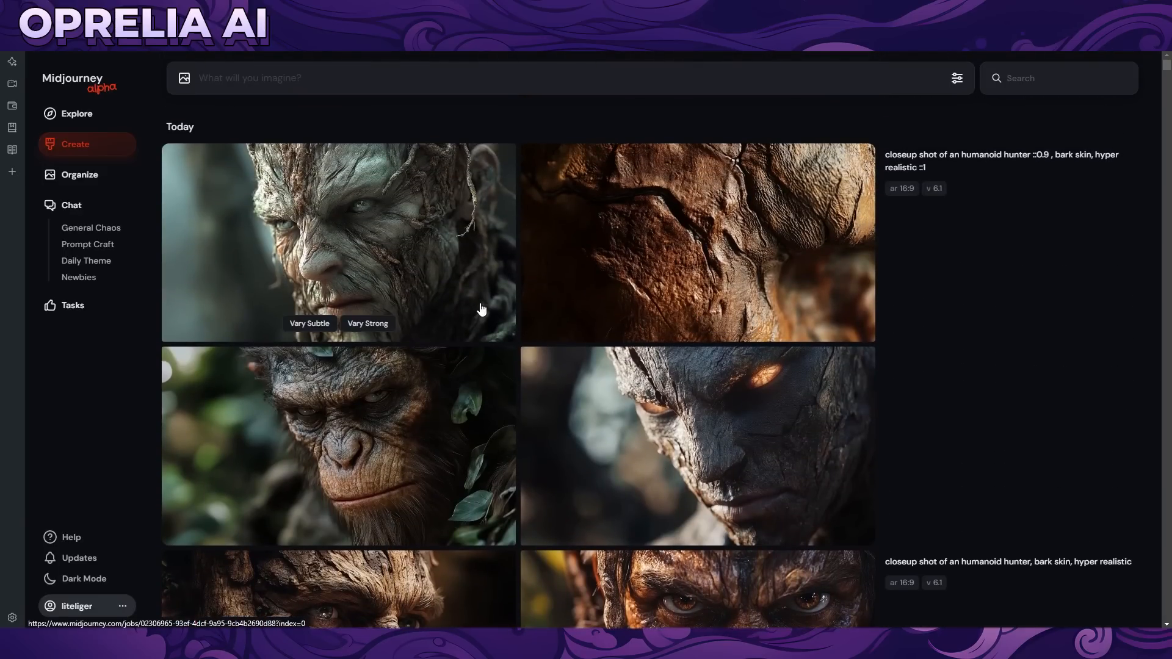
{"action": "scroll", "coordinate": [525, 269], "scroll_direction": "down", "scroll_amount": 5}
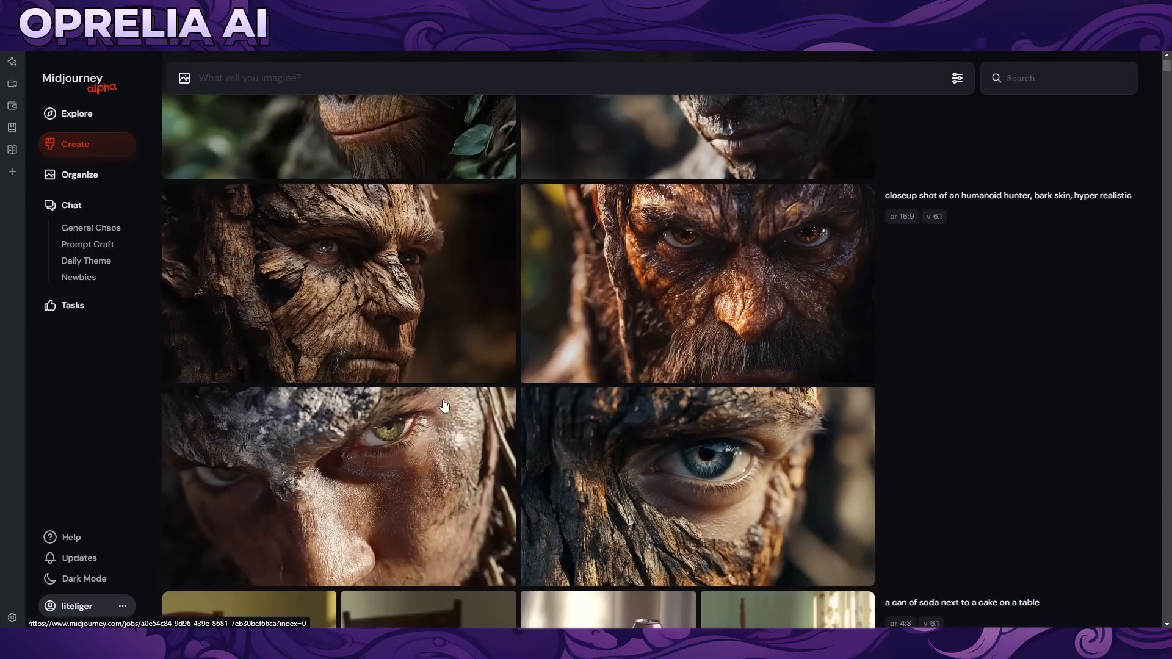
{"action": "scroll", "coordinate": [552, 335], "scroll_direction": "up", "scroll_amount": 3}
{"action": "scroll", "coordinate": [525, 363], "scroll_direction": "down", "scroll_amount": 4}
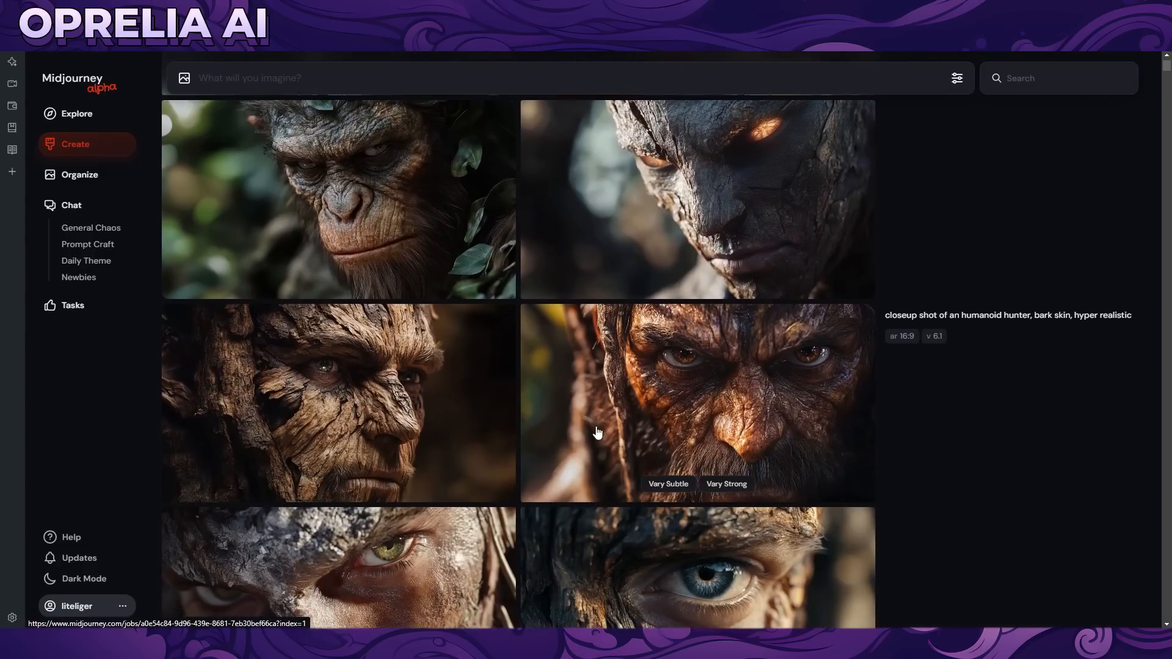
{"action": "scroll", "coordinate": [509, 366], "scroll_direction": "up", "scroll_amount": 4}
{"action": "scroll", "coordinate": [509, 366], "scroll_direction": "up", "scroll_amount": 3}
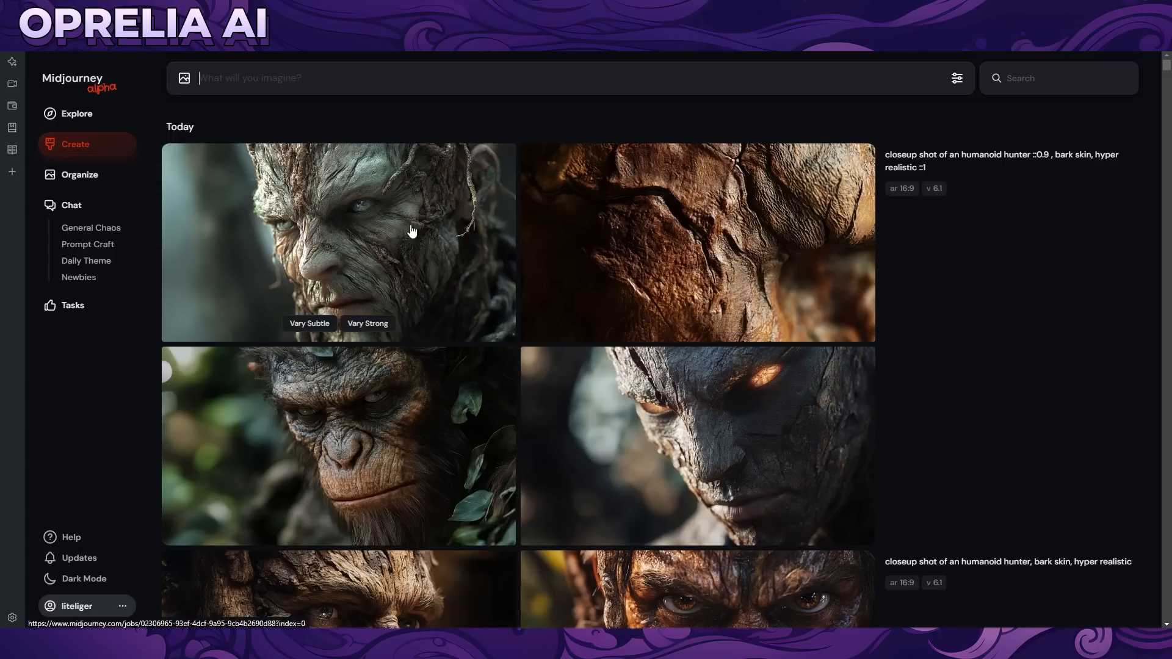
{"action": "scroll", "coordinate": [536, 291], "scroll_direction": "down", "scroll_amount": 5}
{"action": "scroll", "coordinate": [635, 343], "scroll_direction": "down", "scroll_amount": 2}
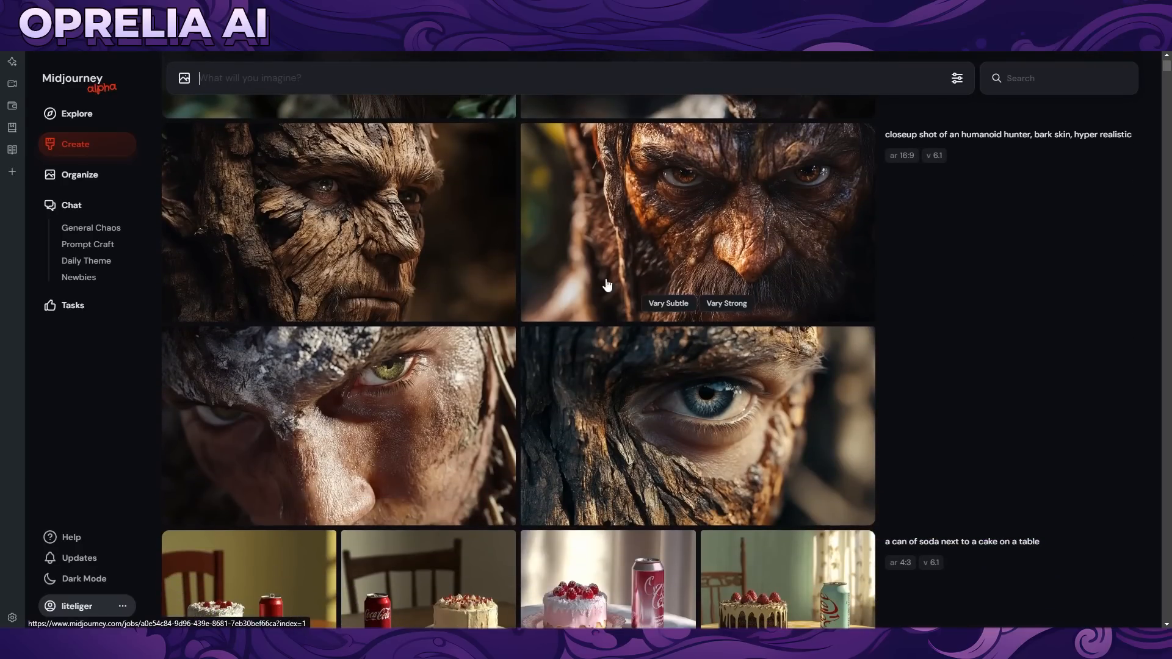
{"action": "scroll", "coordinate": [592, 366], "scroll_direction": "up", "scroll_amount": 4}
{"action": "scroll", "coordinate": [537, 440], "scroll_direction": "up", "scroll_amount": 3}
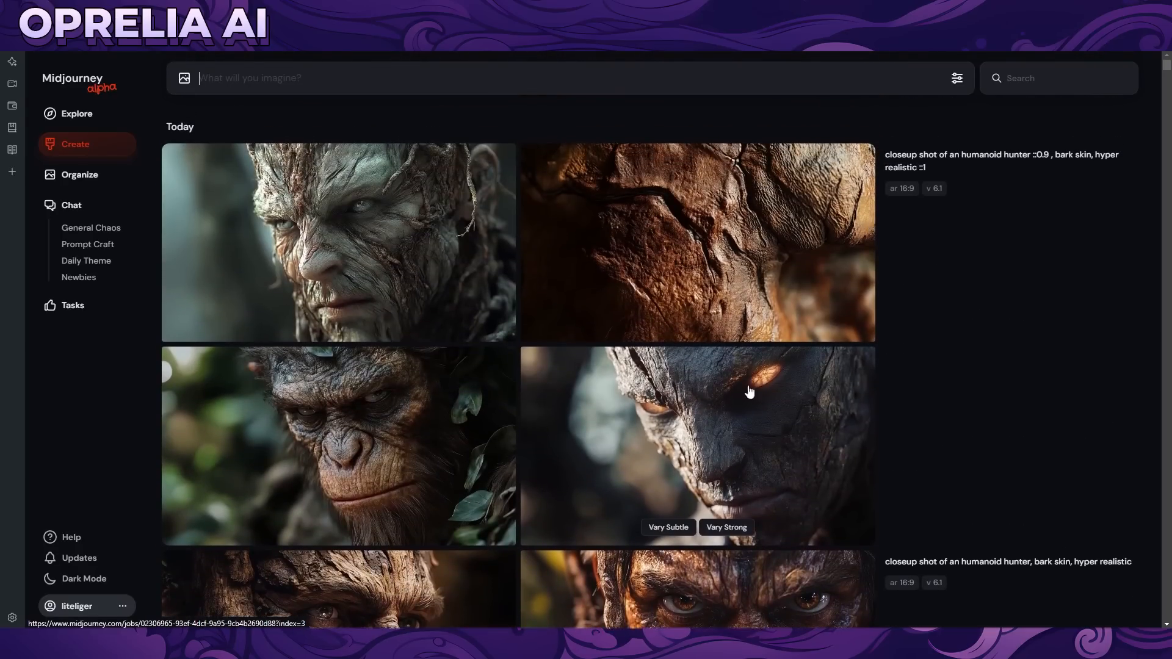
{"action": "scroll", "coordinate": [439, 345], "scroll_direction": "down", "scroll_amount": 1}
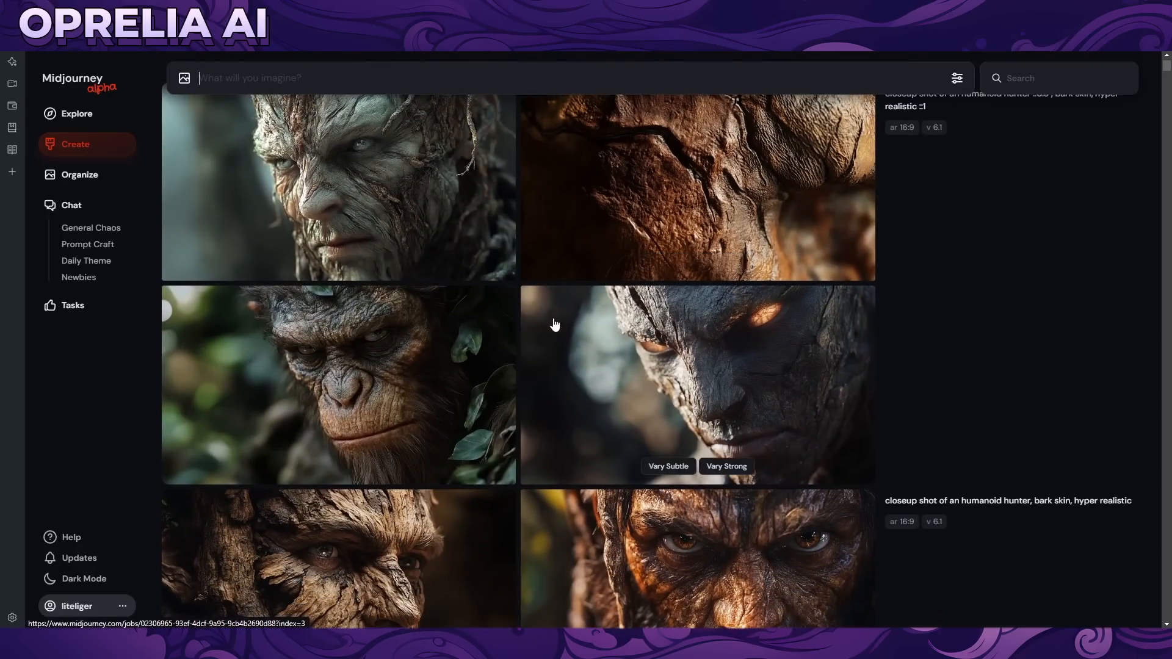
{"action": "scroll", "coordinate": [392, 293], "scroll_direction": "up", "scroll_amount": 1}
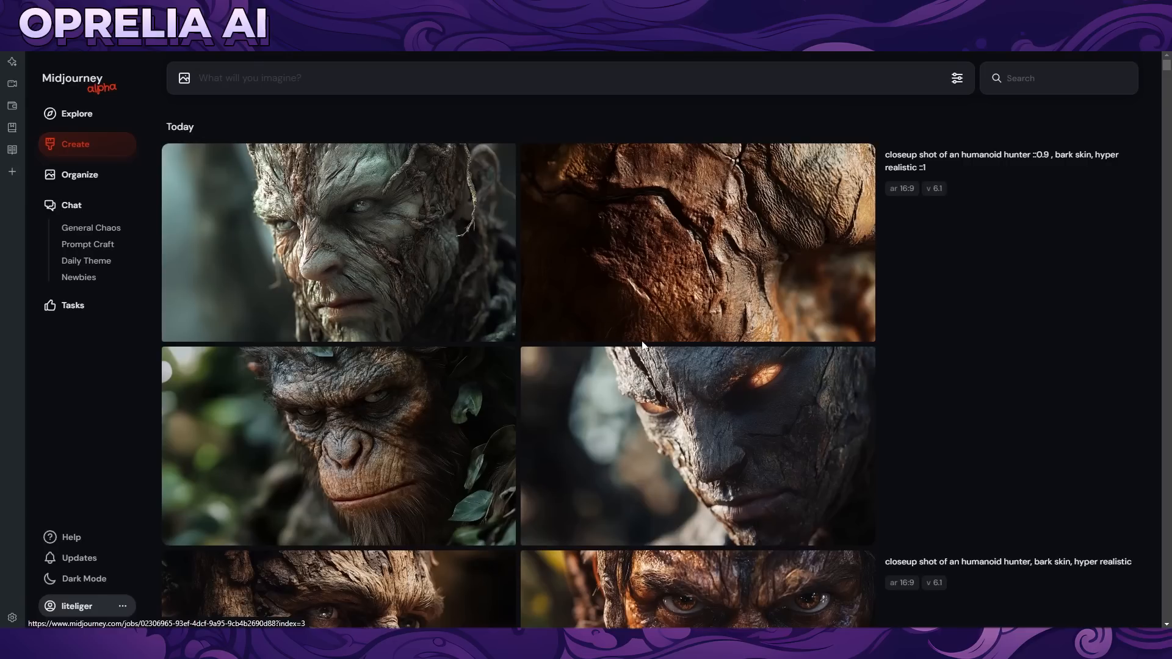
{"action": "scroll", "coordinate": [474, 371], "scroll_direction": "down", "scroll_amount": 5}
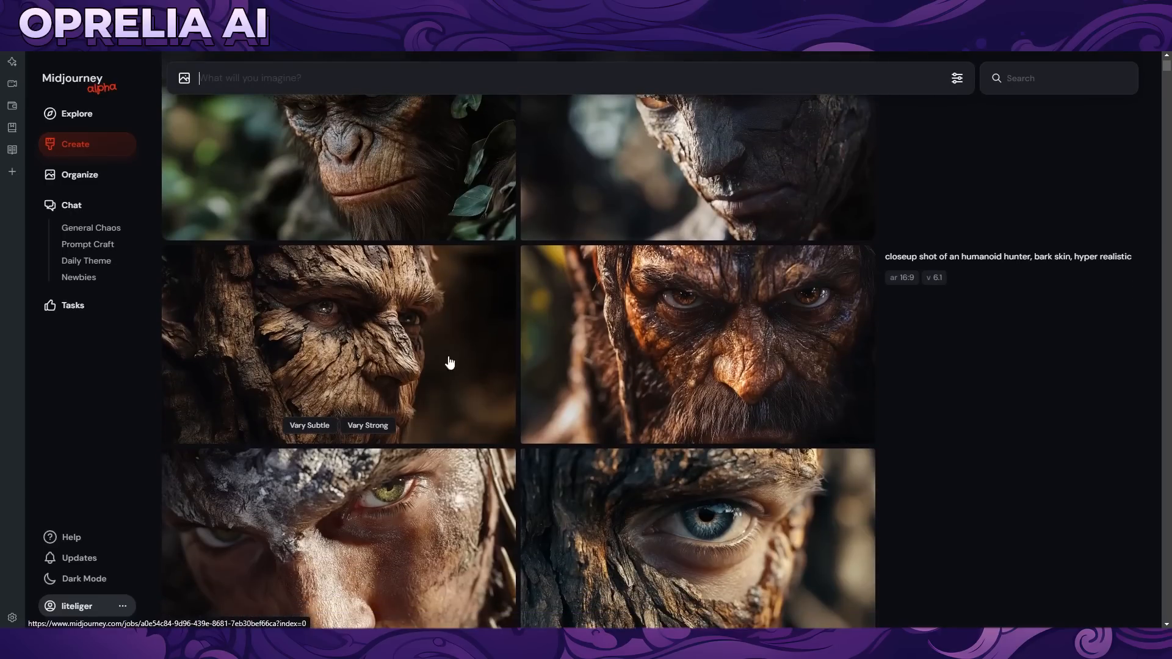
{"action": "scroll", "coordinate": [533, 476], "scroll_direction": "up", "scroll_amount": 2}
{"action": "scroll", "coordinate": [533, 477], "scroll_direction": "up", "scroll_amount": 2}
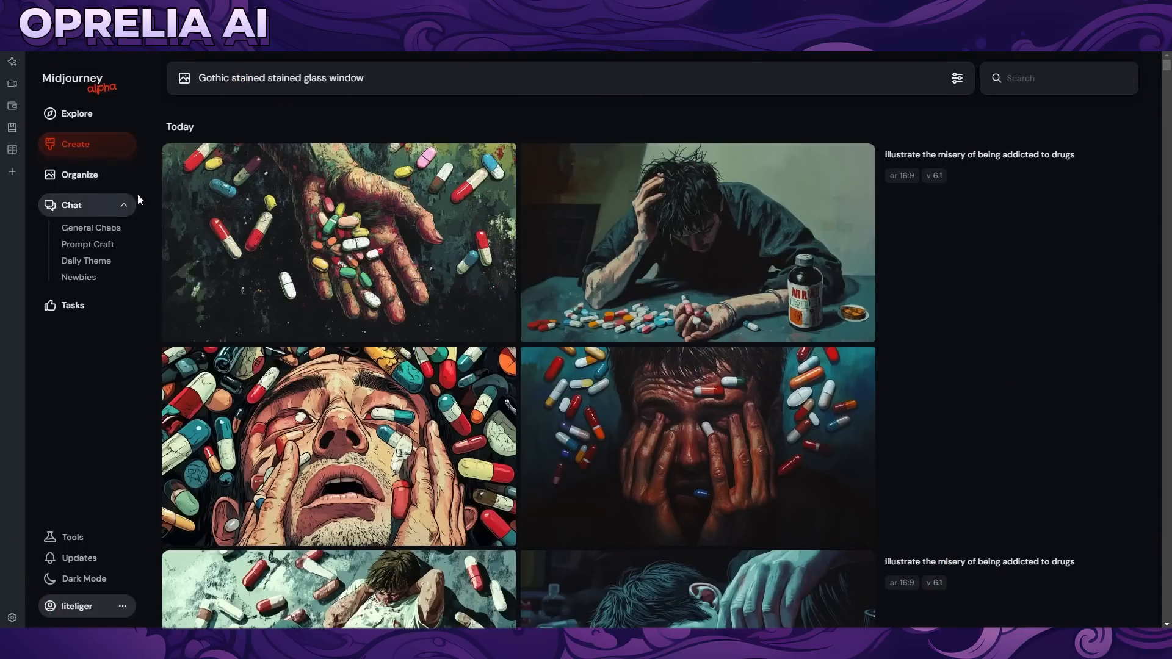
- Add the --tile parameter to the "Gothic stained stained glass window" prompt and submit it
{"action": "left_click", "coordinate": [501, 84]}
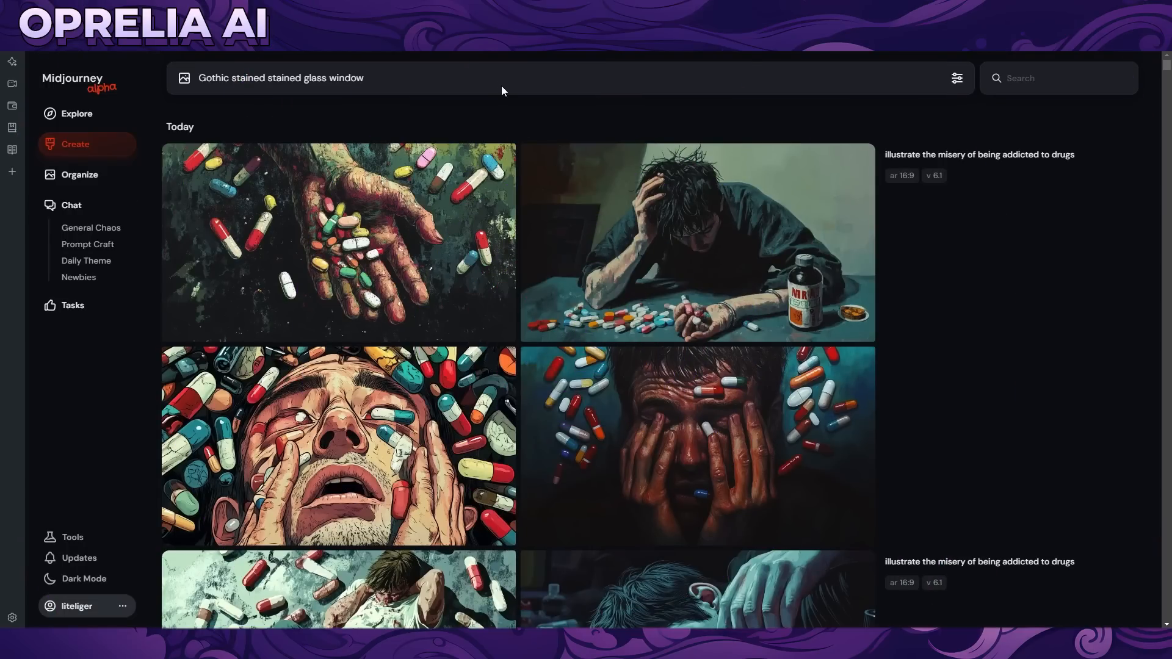
{"action": "type", "text": "--tile"}
{"action": "key", "text": "Return"}
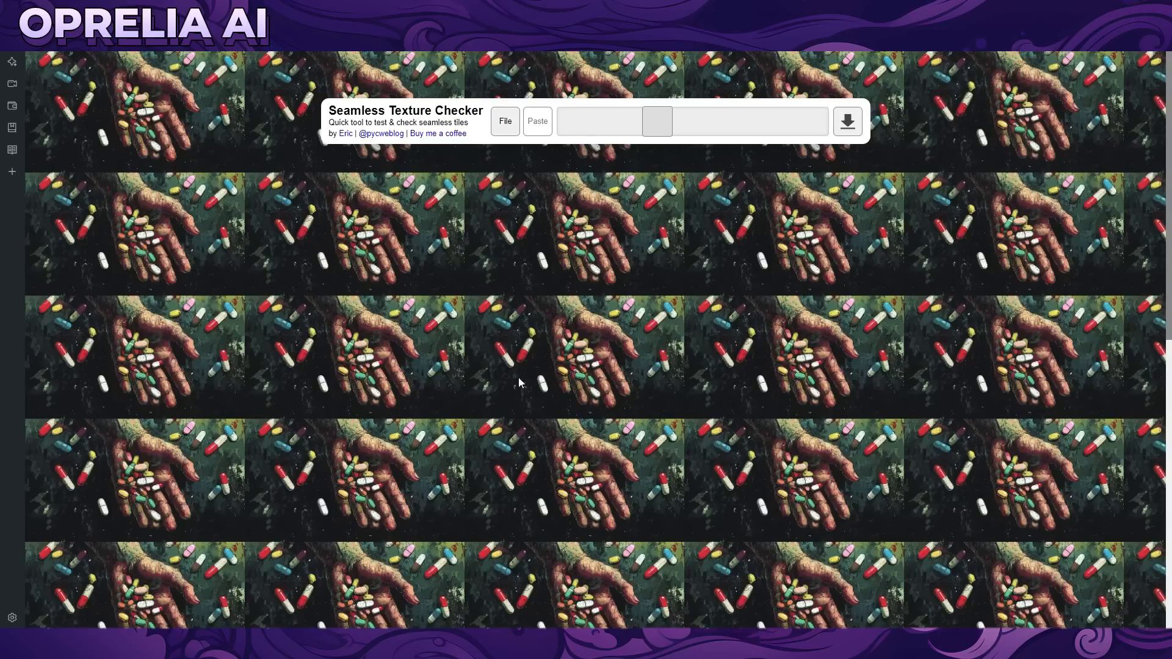
- Switch to Midjourney, enlarge the fourth tiled "Gothic stained stained glass window" image, and save it as a PNG
{"action": "scroll", "coordinate": [608, 232], "scroll_direction": "down", "scroll_amount": 2}
{"action": "scroll", "coordinate": [752, 326], "scroll_direction": "up", "scroll_amount": 2}
{"action": "left_click", "coordinate": [897, 12]}
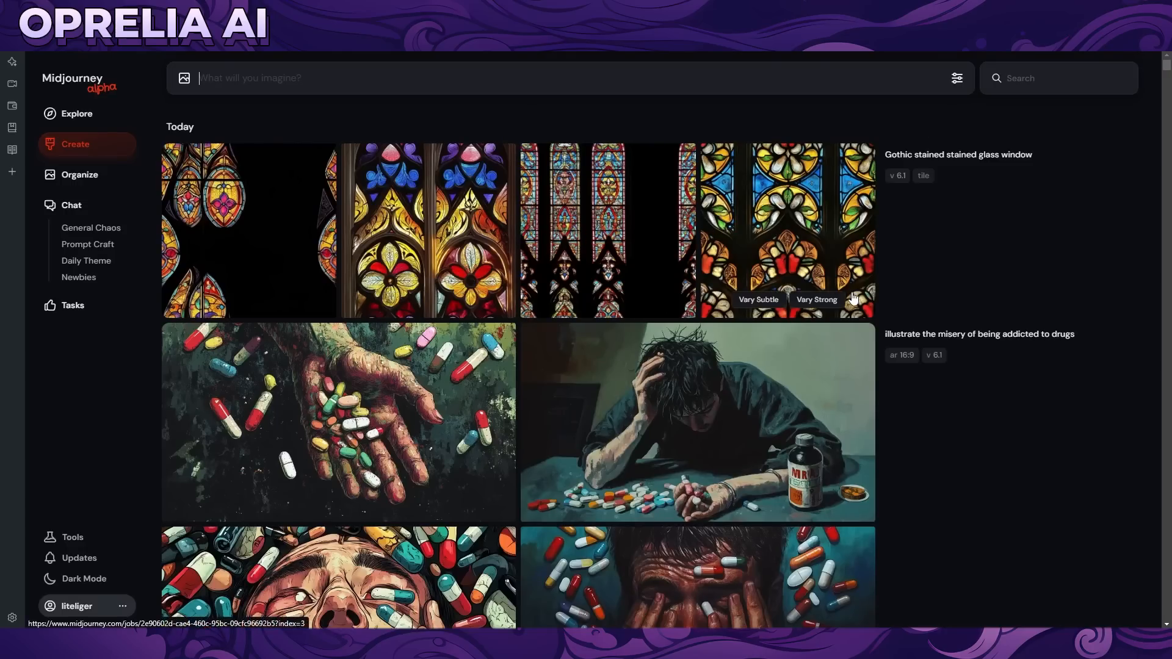
{"action": "left_click", "coordinate": [778, 220]}
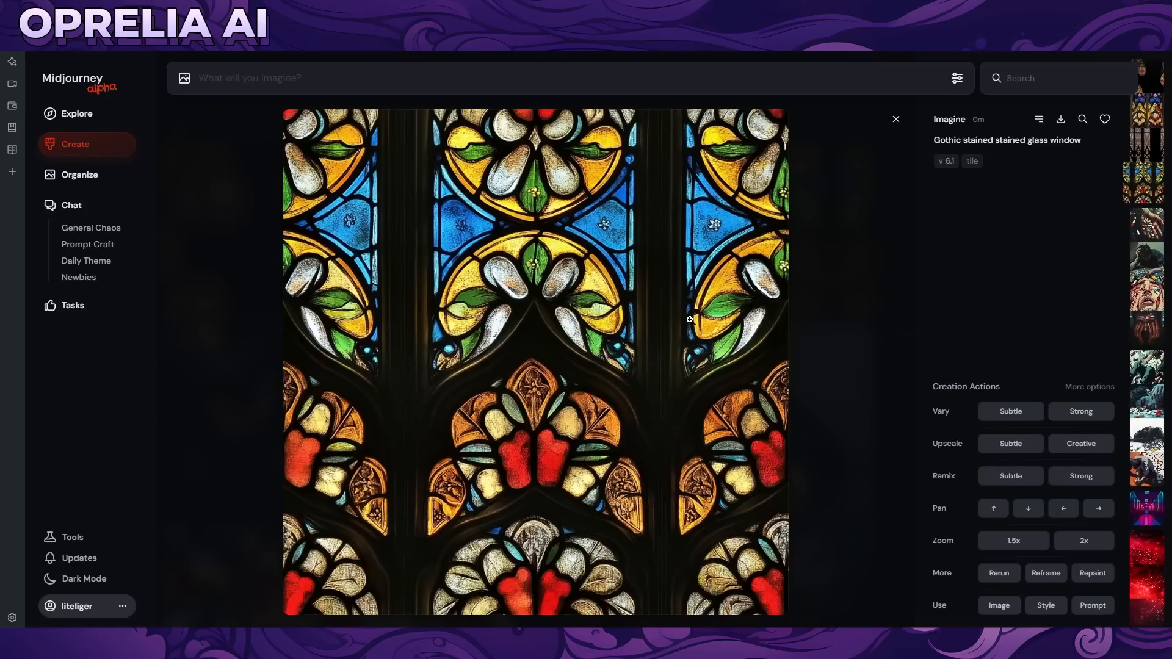
{"action": "right_click", "coordinate": [616, 284]}
{"action": "left_click", "coordinate": [658, 317]}
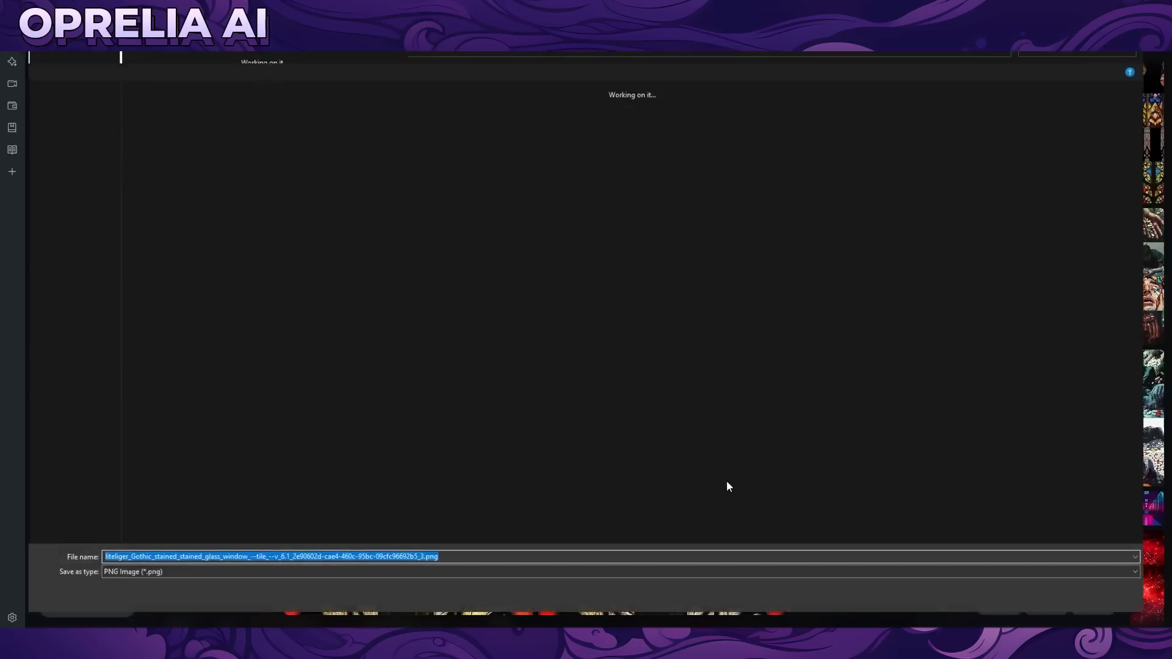
{"action": "left_click", "coordinate": [1077, 610]}
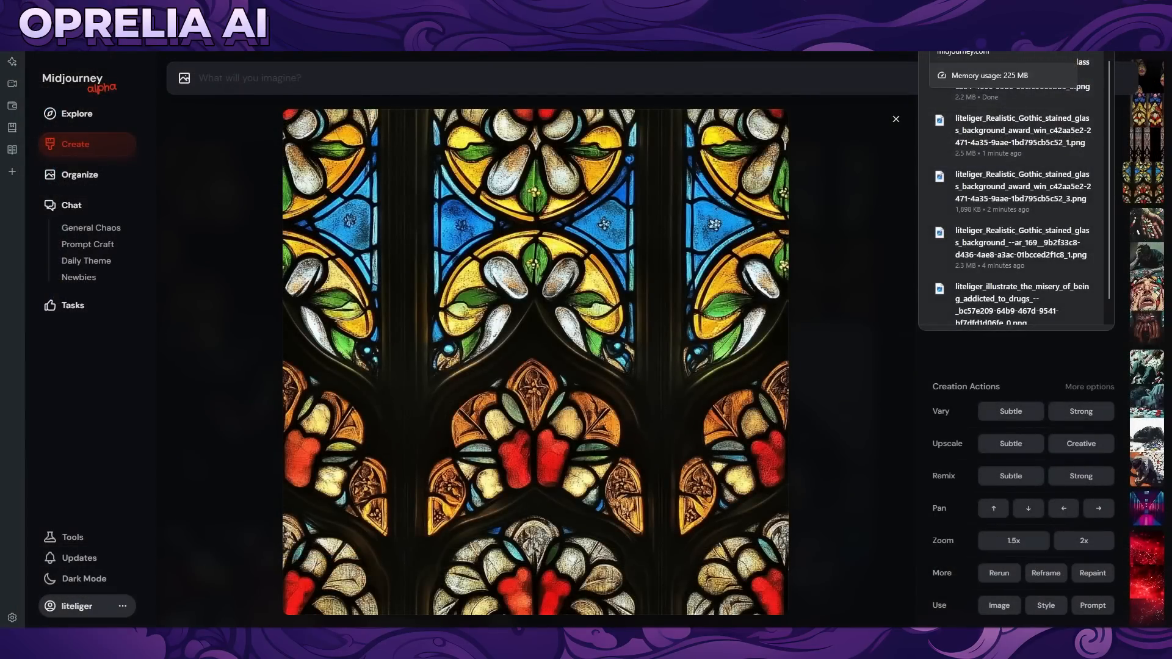
- Switch to Seamless Texture Checker, load the saved Gothic stained glass window tile image, and slightly enlarge the repeated pattern
{"action": "left_click", "coordinate": [968, 13]}
{"action": "left_click", "coordinate": [506, 121]}
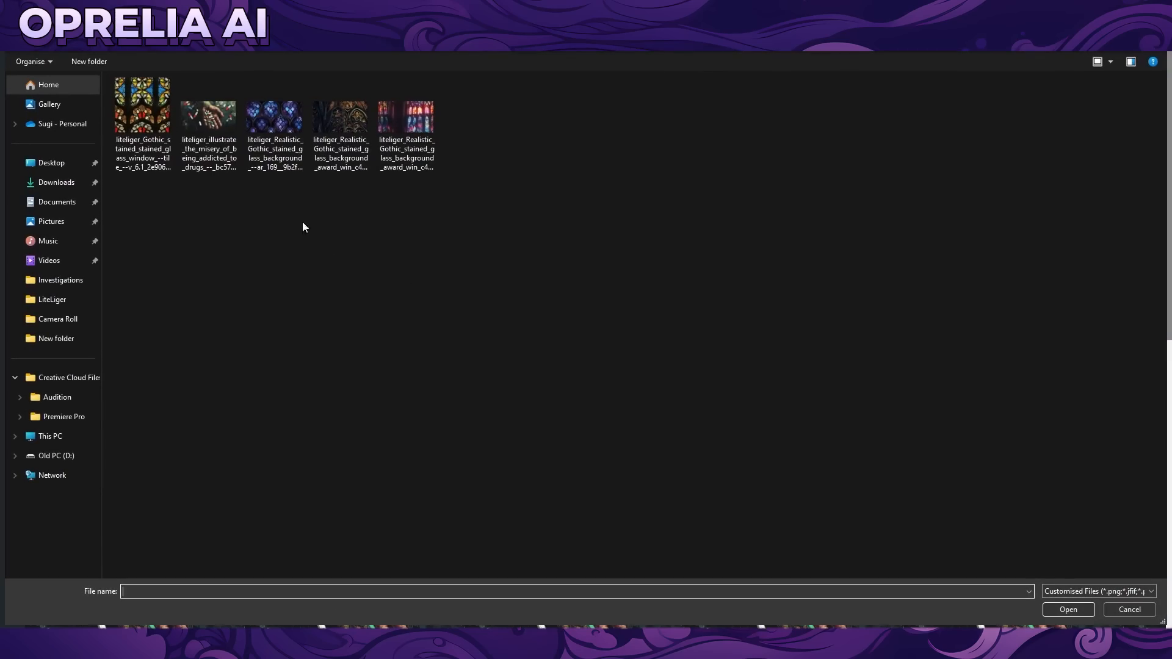
{"action": "left_click", "coordinate": [153, 110]}
{"action": "double_click", "coordinate": [153, 110]}
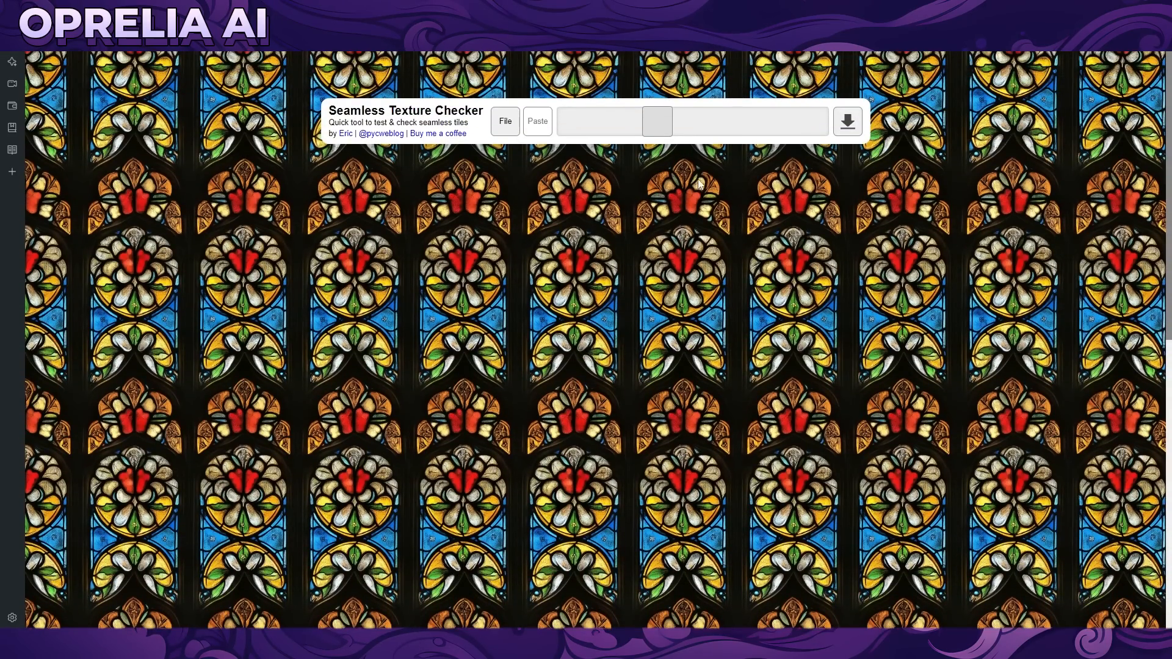
{"action": "mouse_move", "coordinate": [664, 123]}
{"action": "left_mouse_down"}
{"action": "mouse_move", "coordinate": [610, 123]}
{"action": "mouse_move", "coordinate": [676, 124]}
{"action": "mouse_move", "coordinate": [663, 124]}
{"action": "left_mouse_up"}
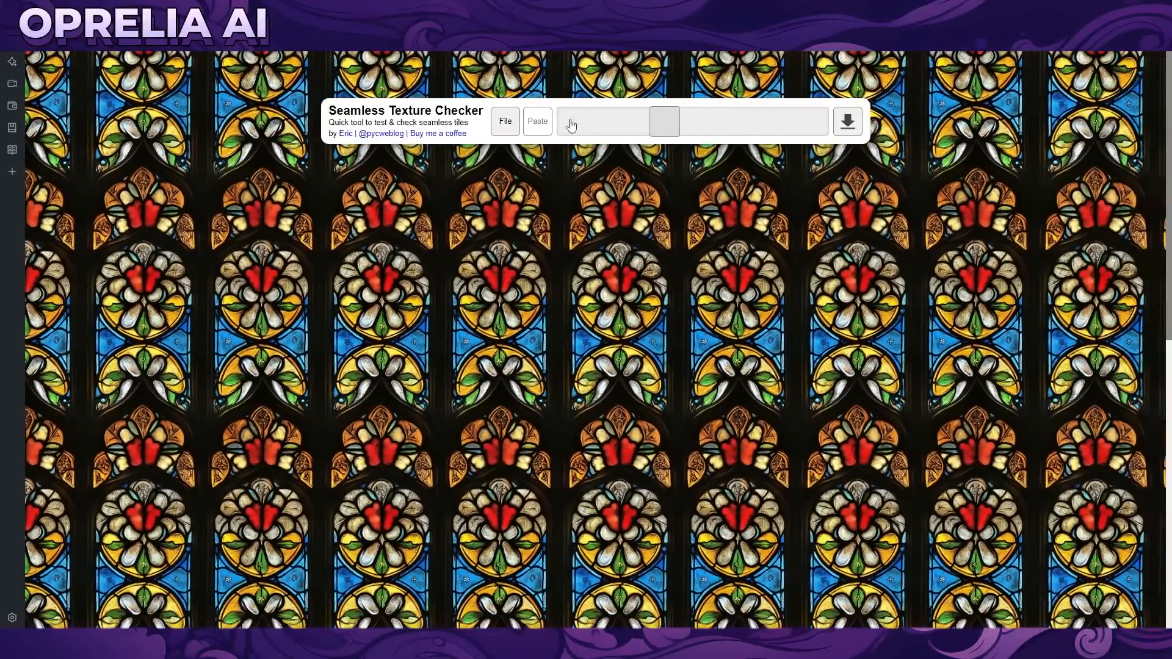
- Load the blue and purple Gothic stained glass background saved earlier into the checker and shrink the repeated pattern
{"action": "left_click", "coordinate": [506, 121]}
{"action": "double_click", "coordinate": [277, 123]}
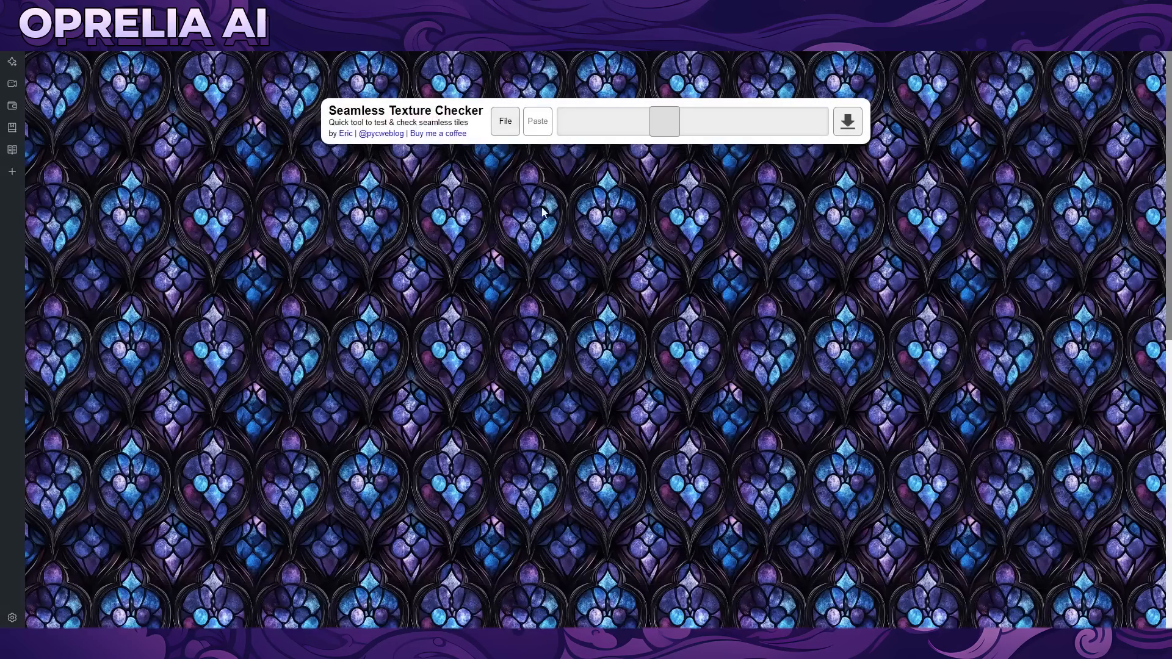
{"action": "left_click_drag", "start_coordinate": [674, 123], "coordinate": [622, 122]}
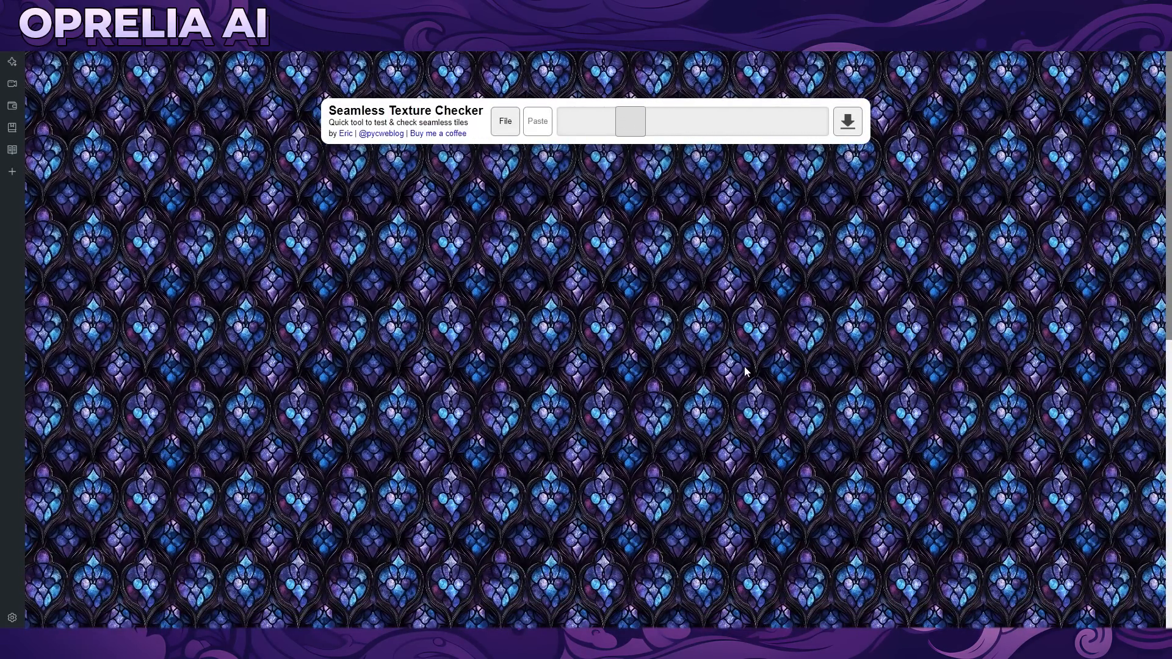